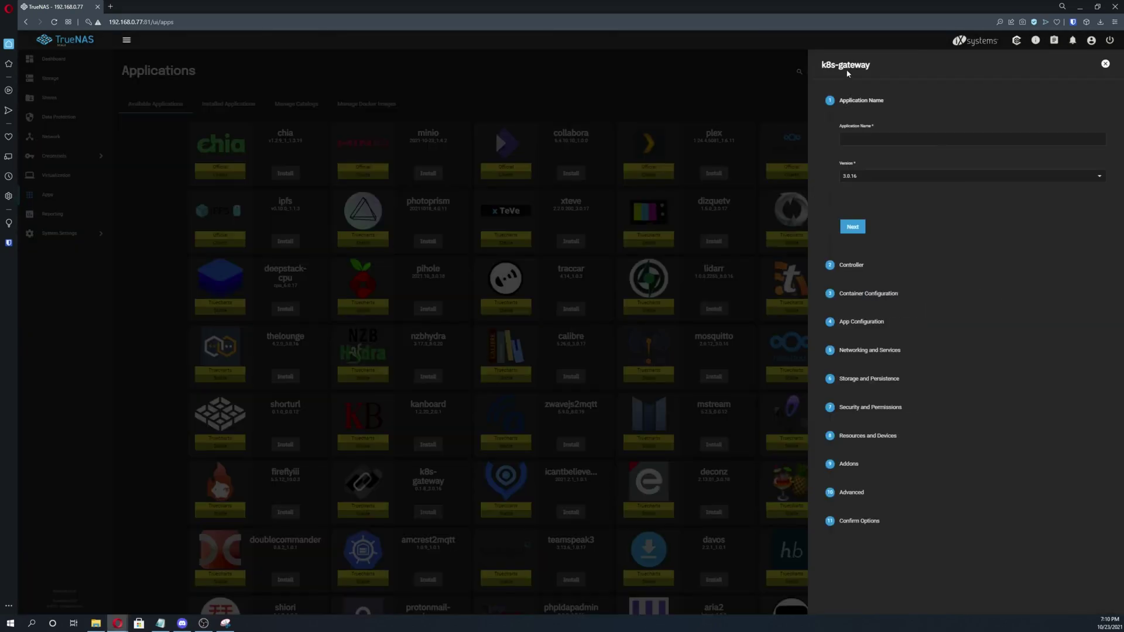
# Step: Paste 'k8s-gateway' as the Application Name, confirm the options and submit the install
pyautogui.tripleClick(848, 66)
pyautogui.hotkey('ctrl', 'c')
pyautogui.click(854, 136)
pyautogui.hotkey('ctrl', 'v')
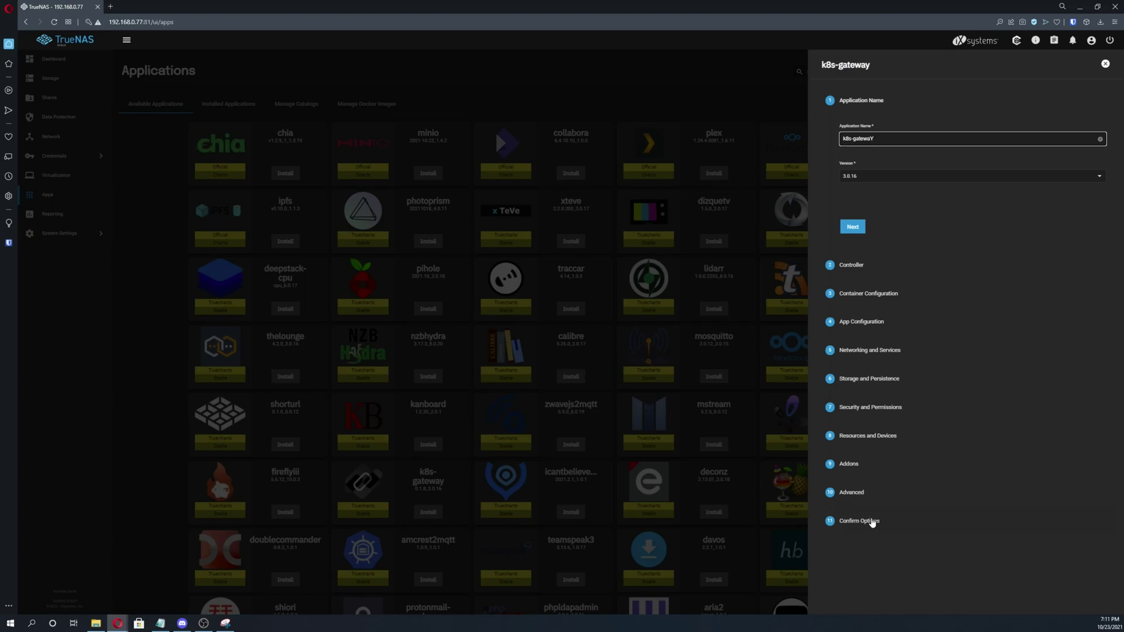
pyautogui.click(871, 521)
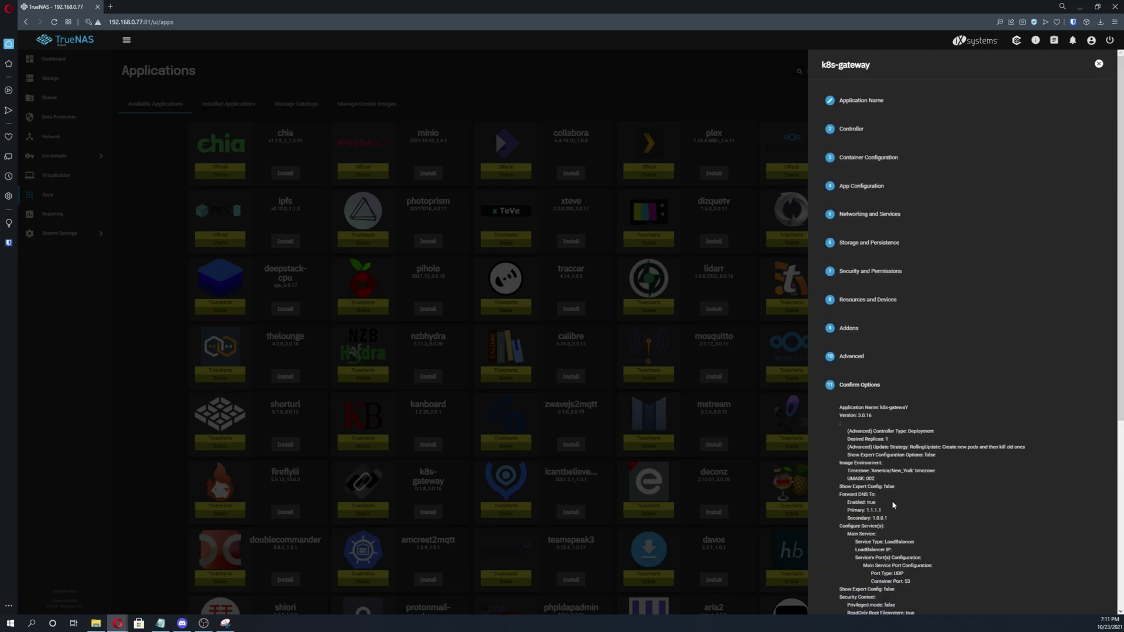
pyautogui.scroll(-5, 900, 487)
pyautogui.click(881, 578)
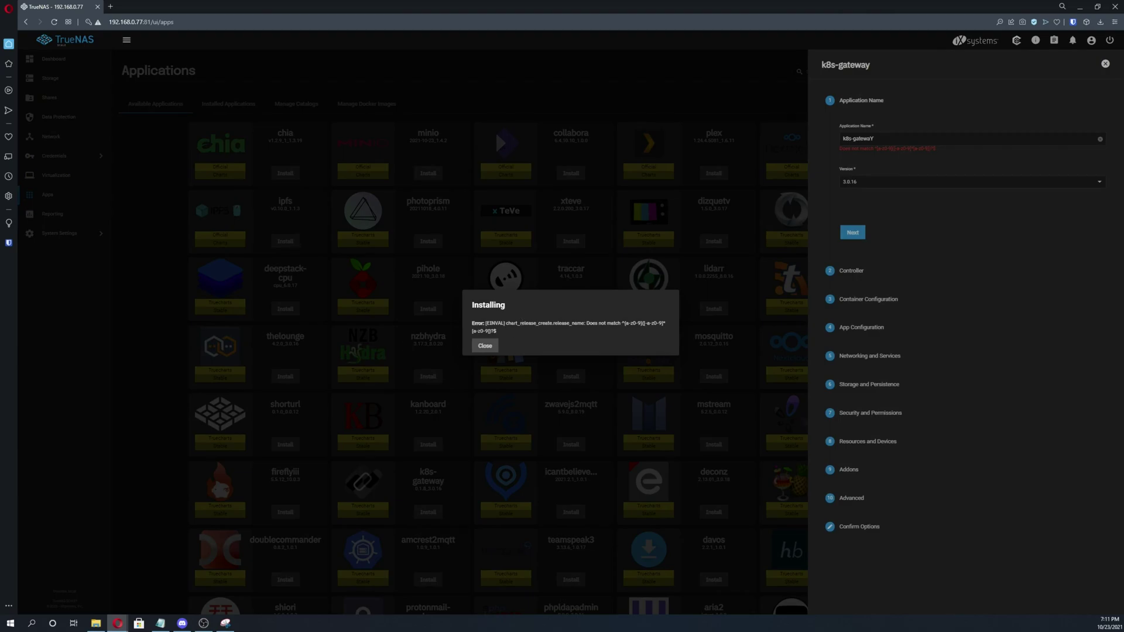
# Step: Bring Discord forward, move it aside to view the TrueNAS error, then maximize it again
pyautogui.hotkey('alt', 'Tab')
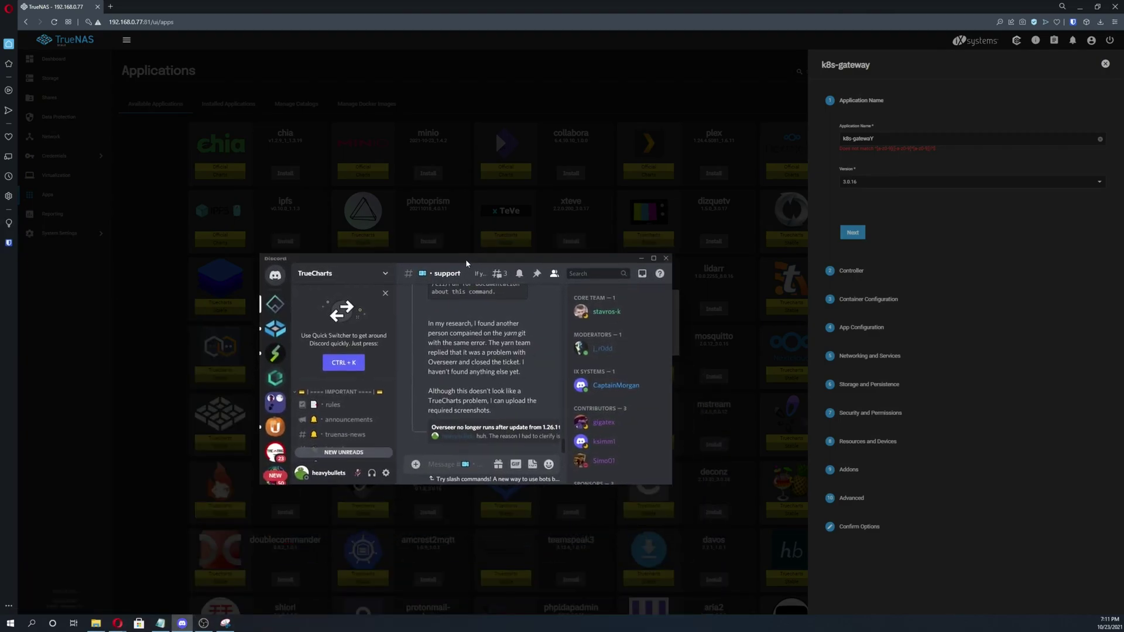
pyautogui.doubleClick(467, 264)
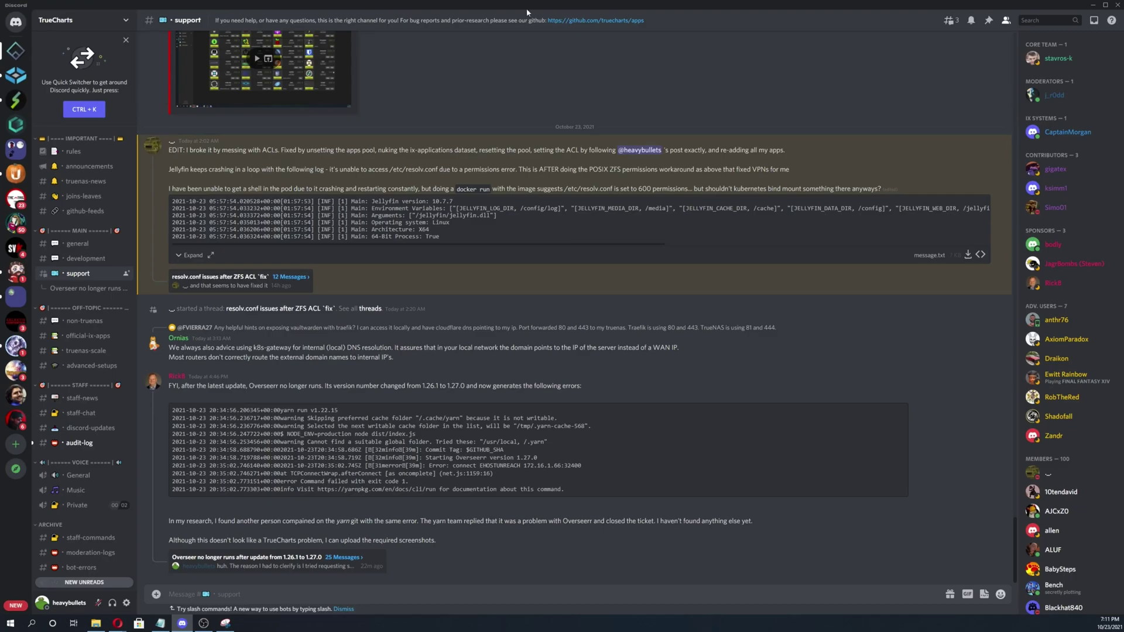
pyautogui.moveTo(586, 15); pyautogui.dragTo(105, 251)
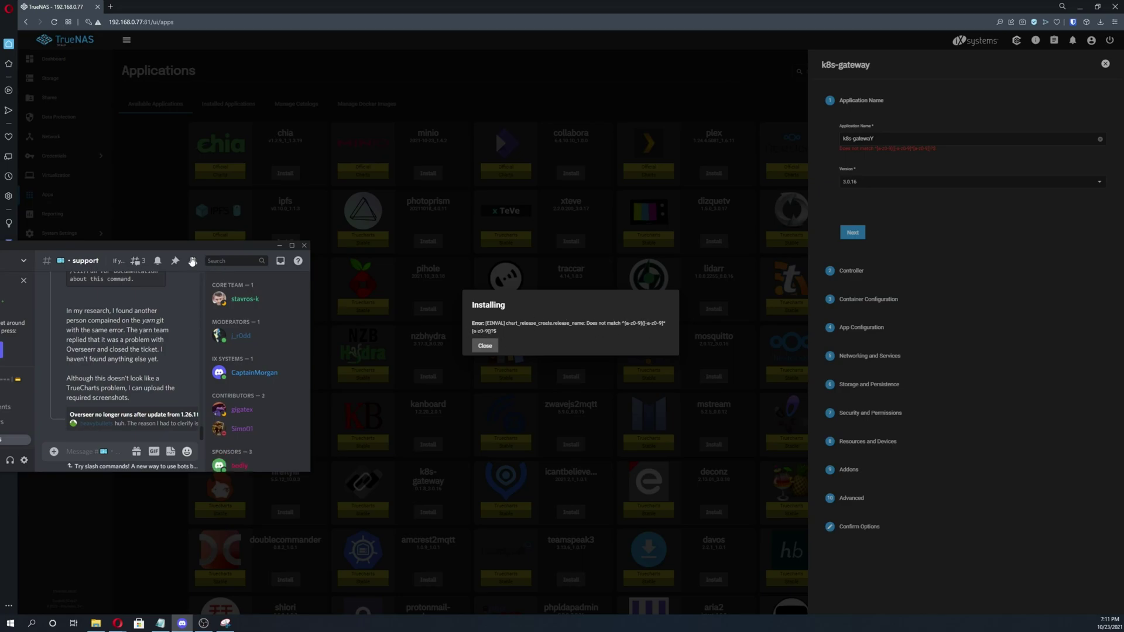
pyautogui.press('super+Up')
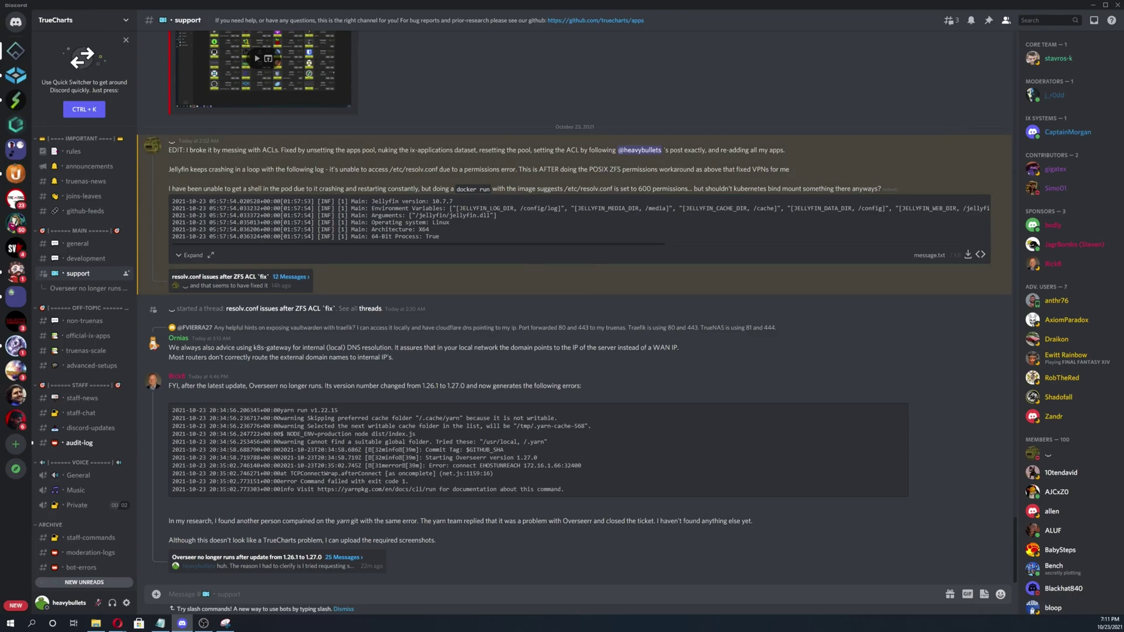
pyautogui.click(118, 623)
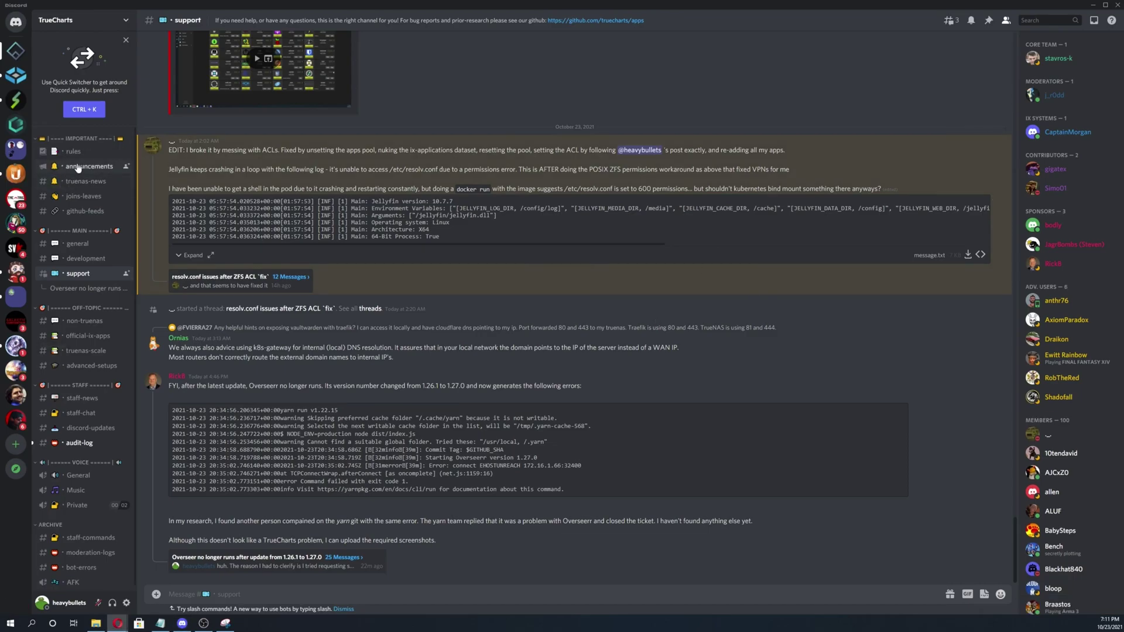
pyautogui.click(103, 165)
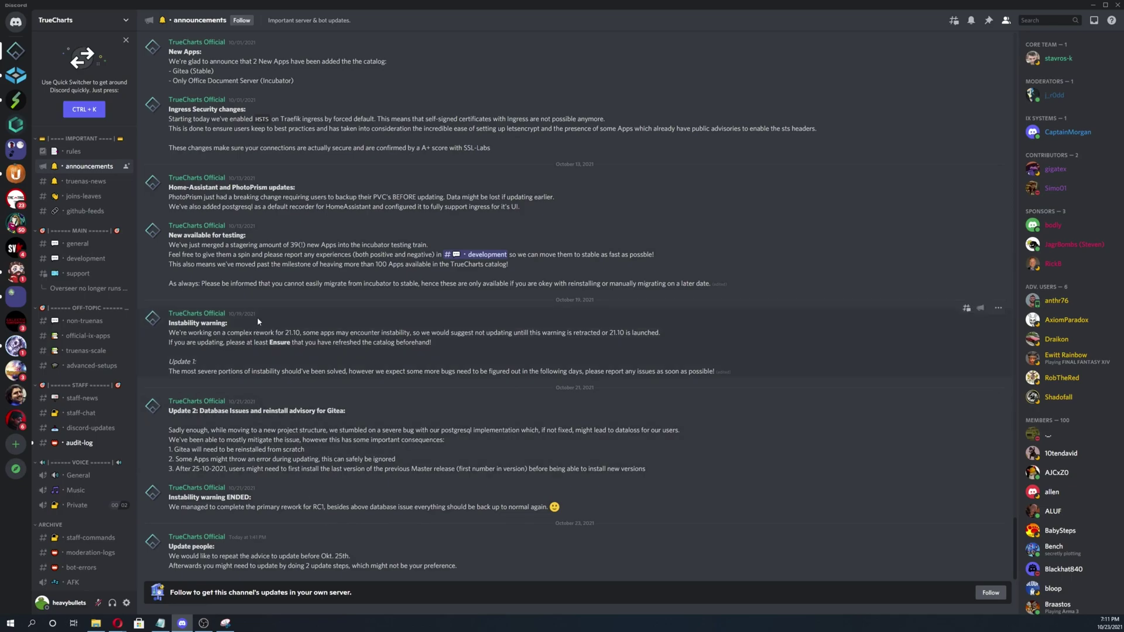
pyautogui.moveTo(169, 323); pyautogui.dragTo(231, 323)
pyautogui.click(240, 329)
pyautogui.click(87, 273)
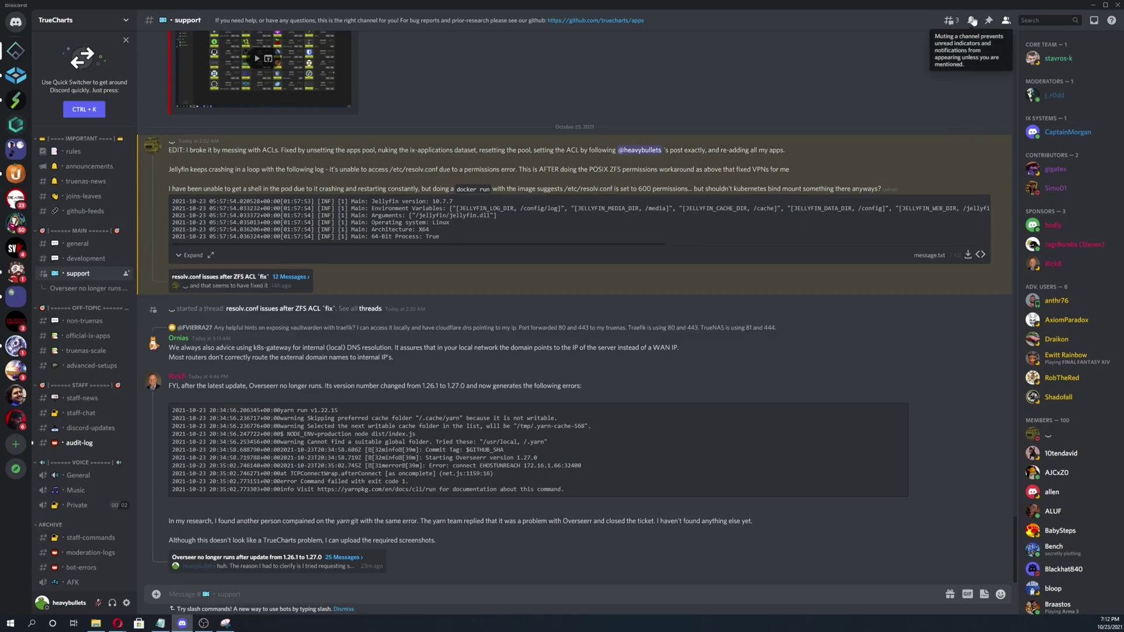
pyautogui.click(989, 21)
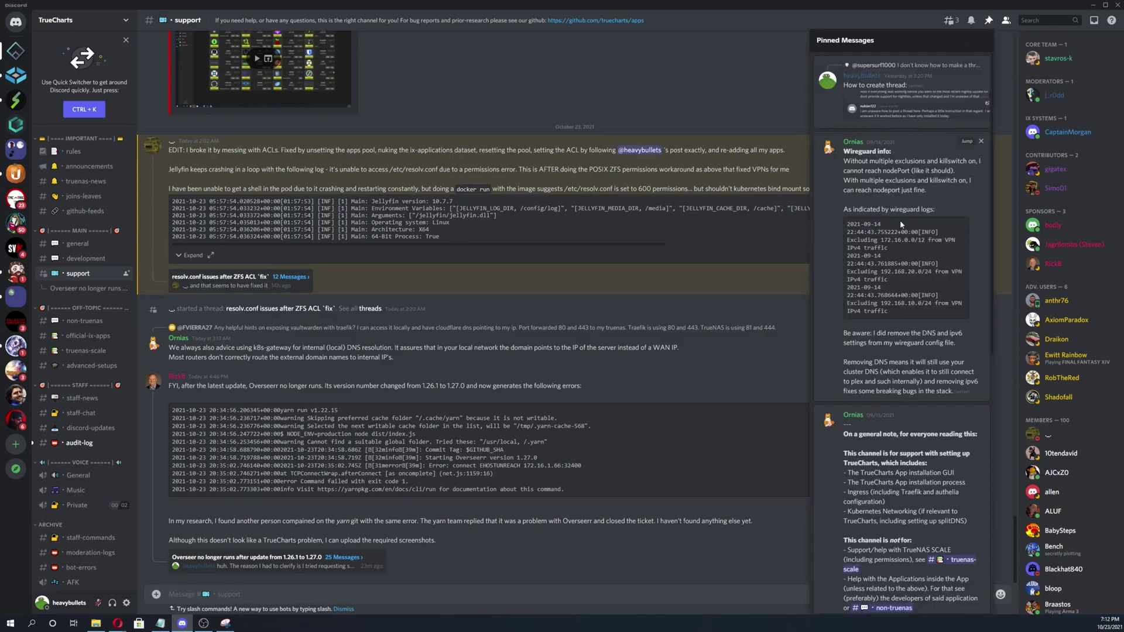
pyautogui.scroll(-3, 904, 230)
pyautogui.scroll(3, 919, 237)
pyautogui.click(917, 23)
pyautogui.click(655, 277)
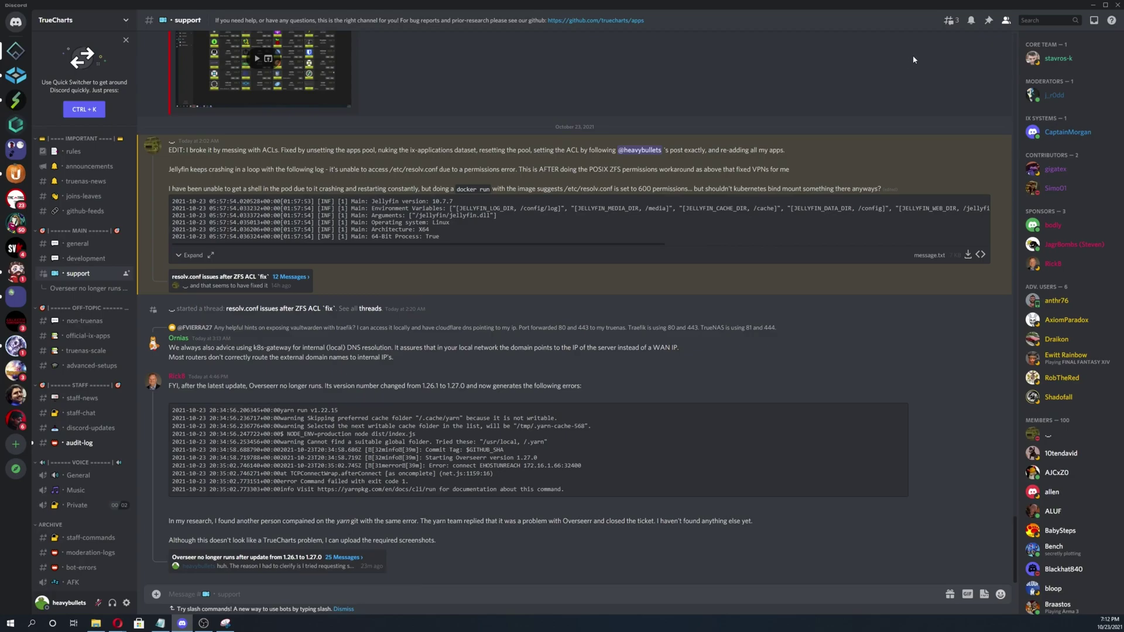
# Step: Scroll through the #support history, then open the TrueCharts server's message search
pyautogui.scroll(15, 578, 431)
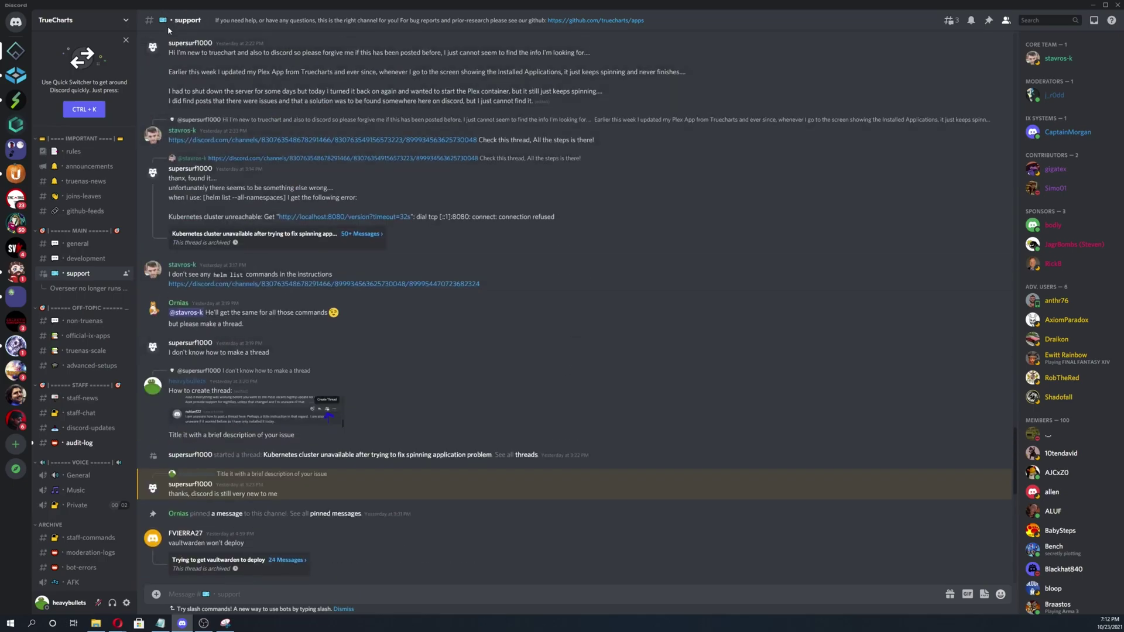
pyautogui.scroll(10, 363, 343)
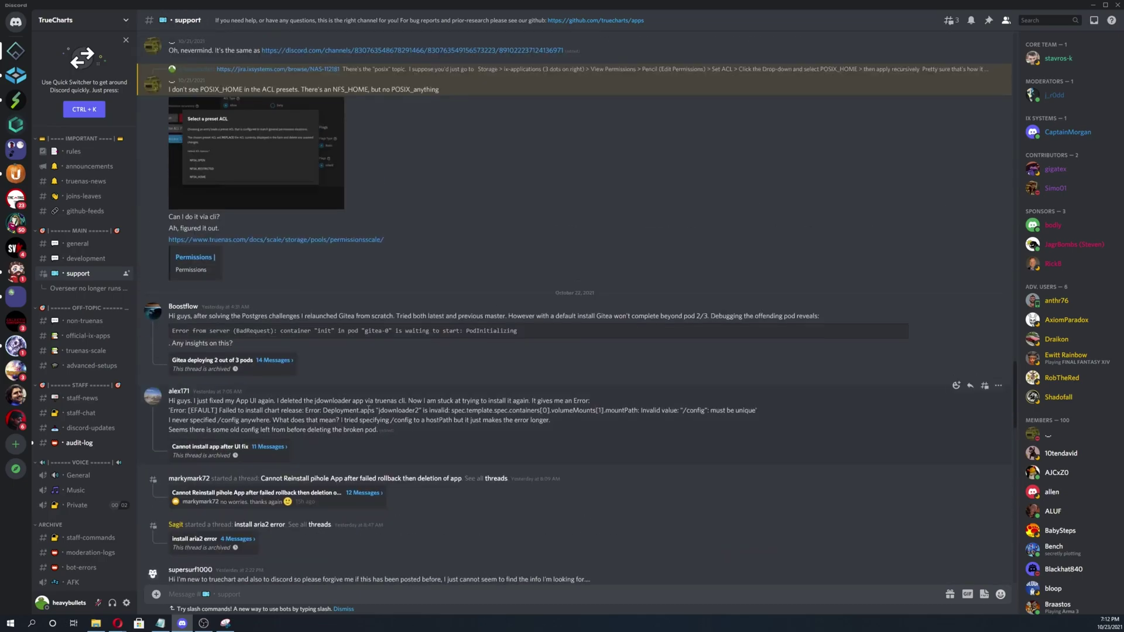
pyautogui.scroll(3, 310, 426)
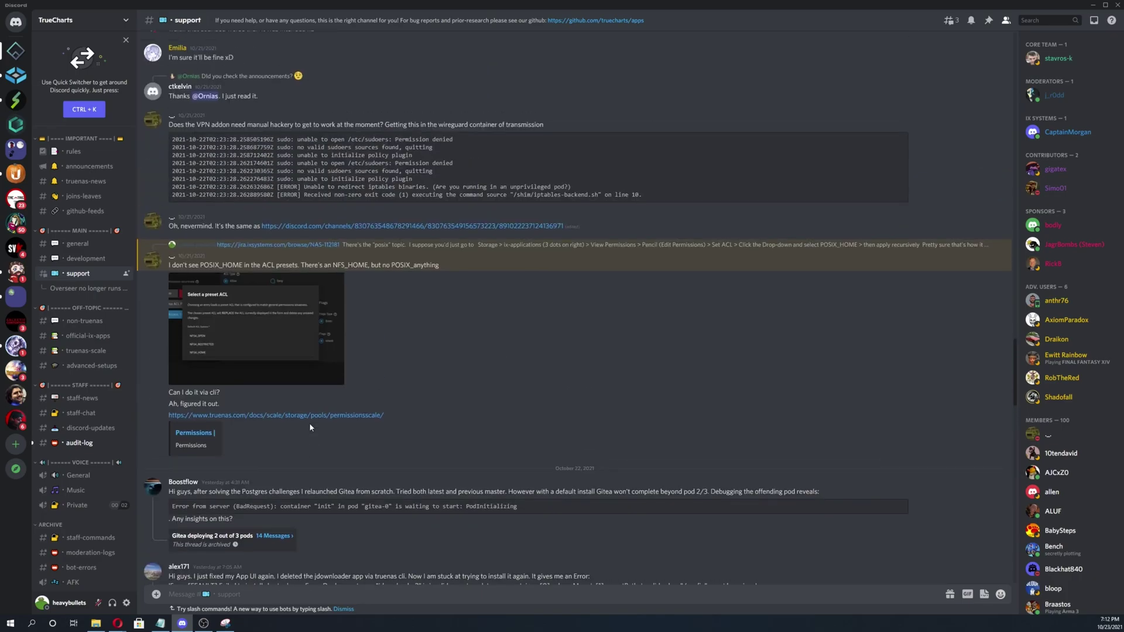
pyautogui.scroll(-15, 309, 422)
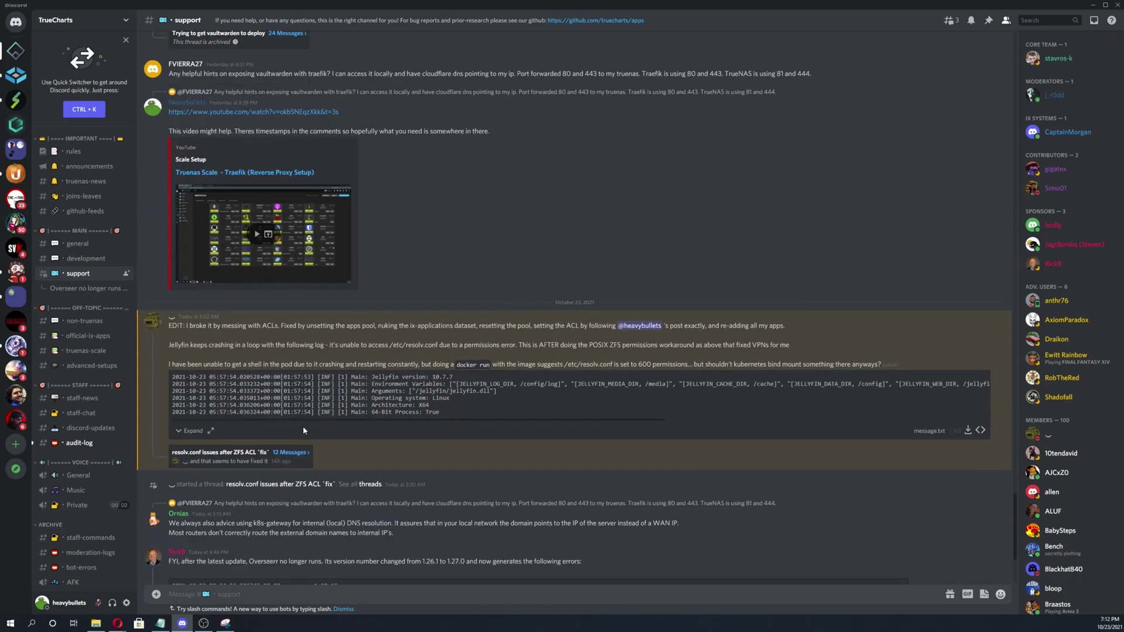
pyautogui.scroll(-3, 303, 431)
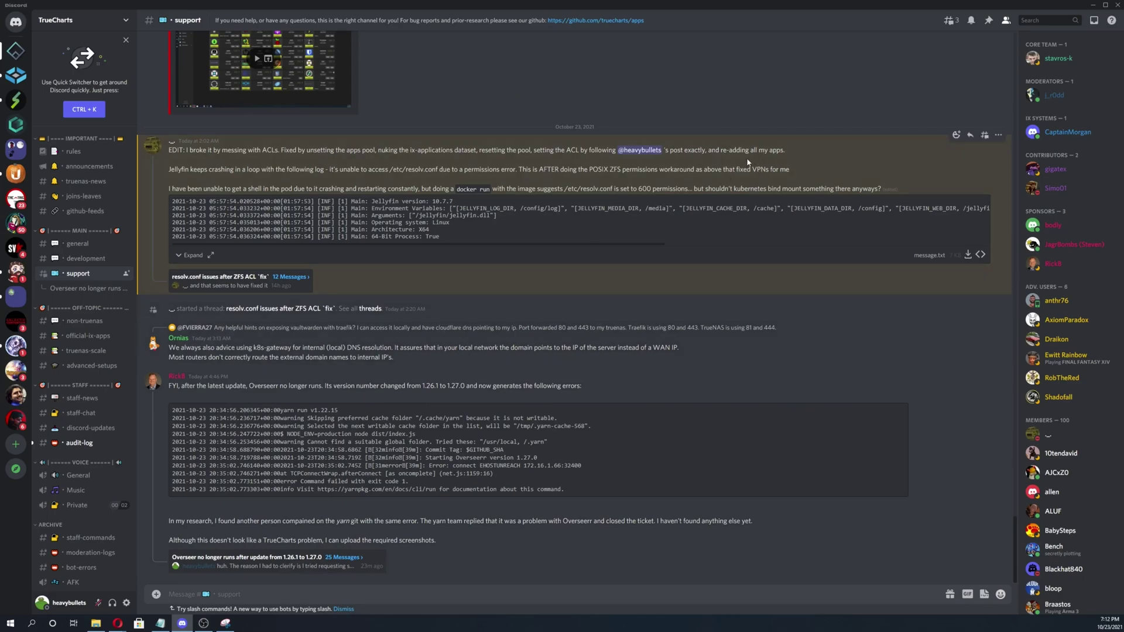
pyautogui.scroll(2, 370, 370)
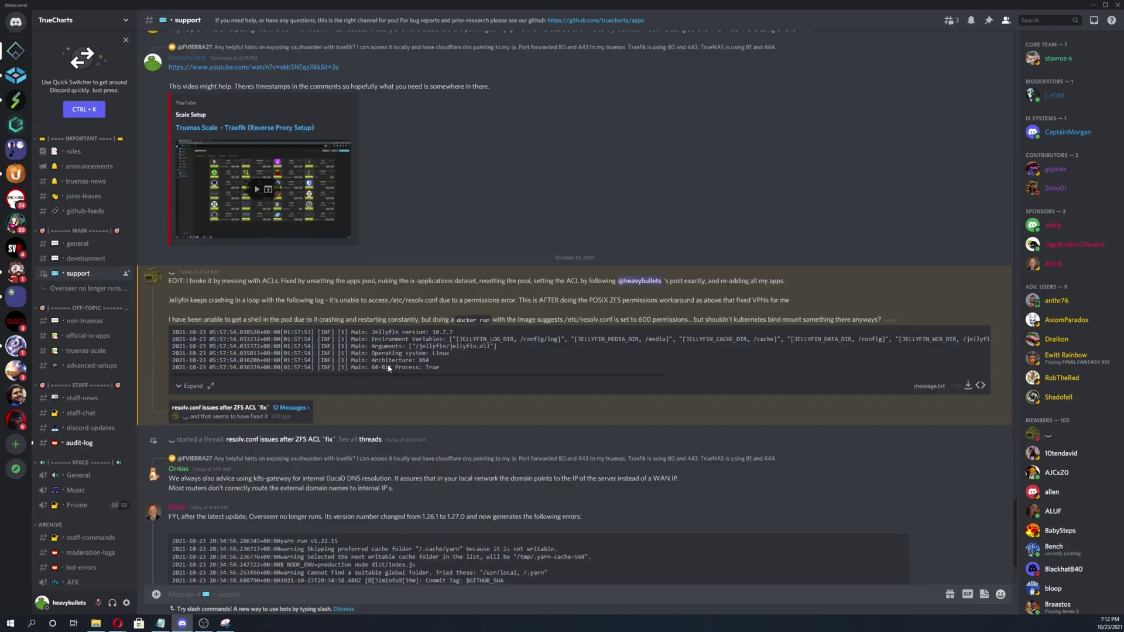
pyautogui.scroll(-1, 389, 367)
pyautogui.click(1063, 22)
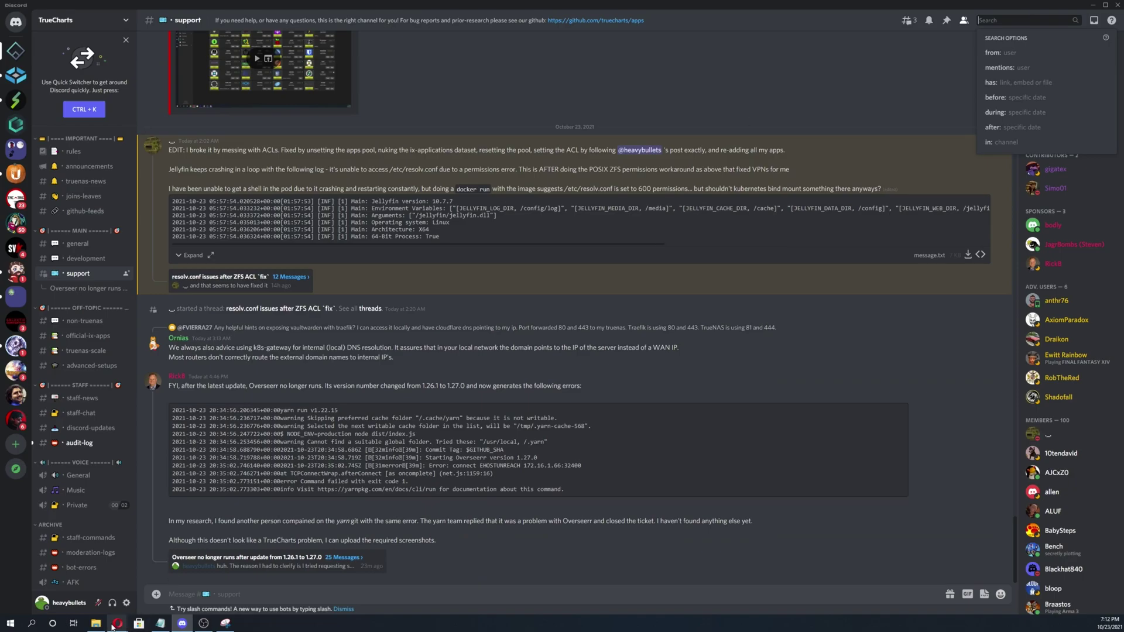
# Step: Search the TrueCharts server's messages for 'does not match'
pyautogui.moveTo(117, 622)
pyautogui.moveTo(85, 584)
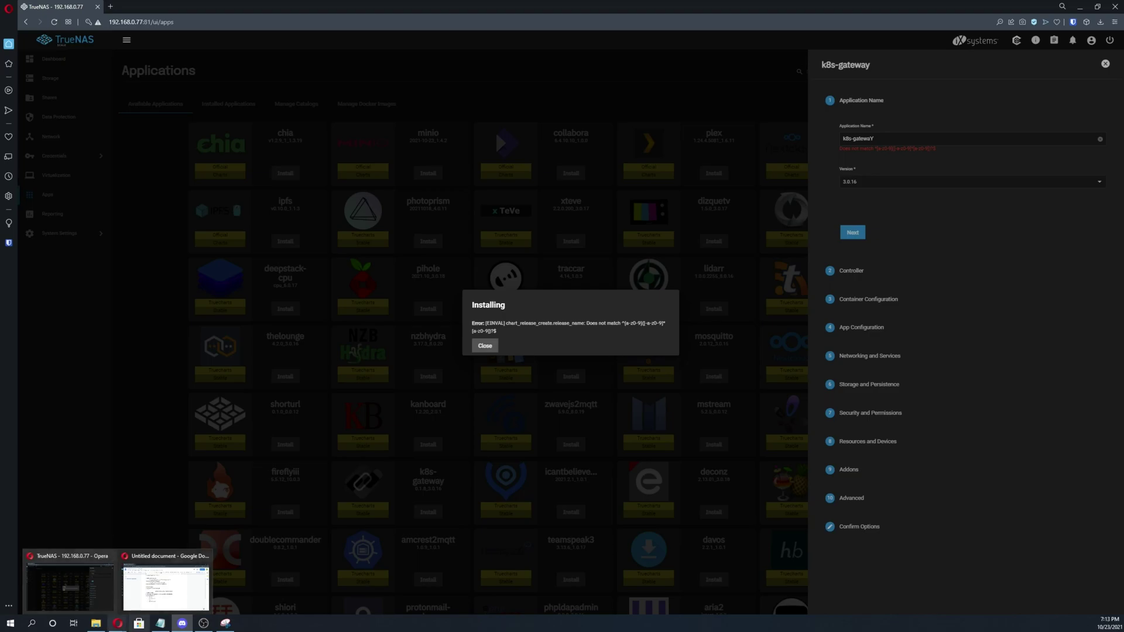
pyautogui.click(182, 623)
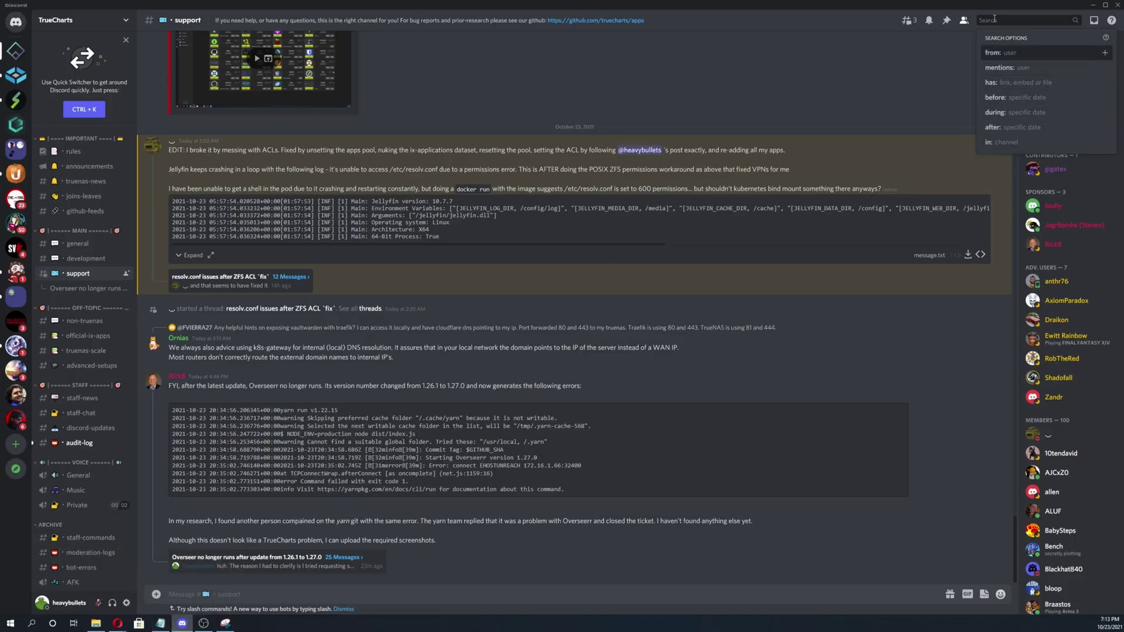
pyautogui.write('does no')
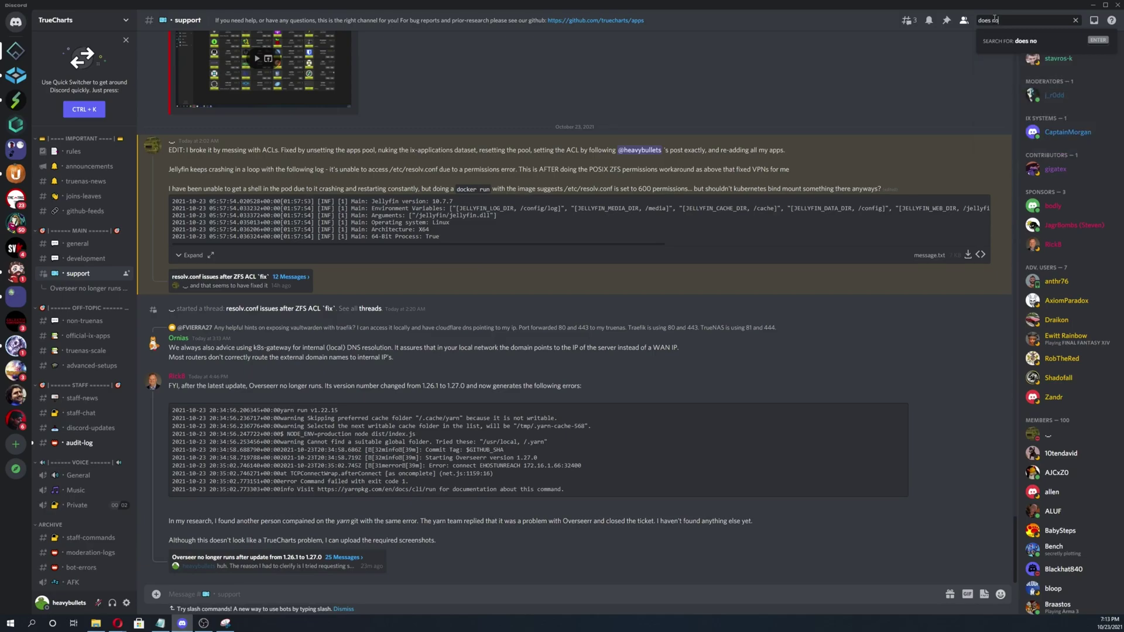
pyautogui.write('t match')
pyautogui.press('Return')
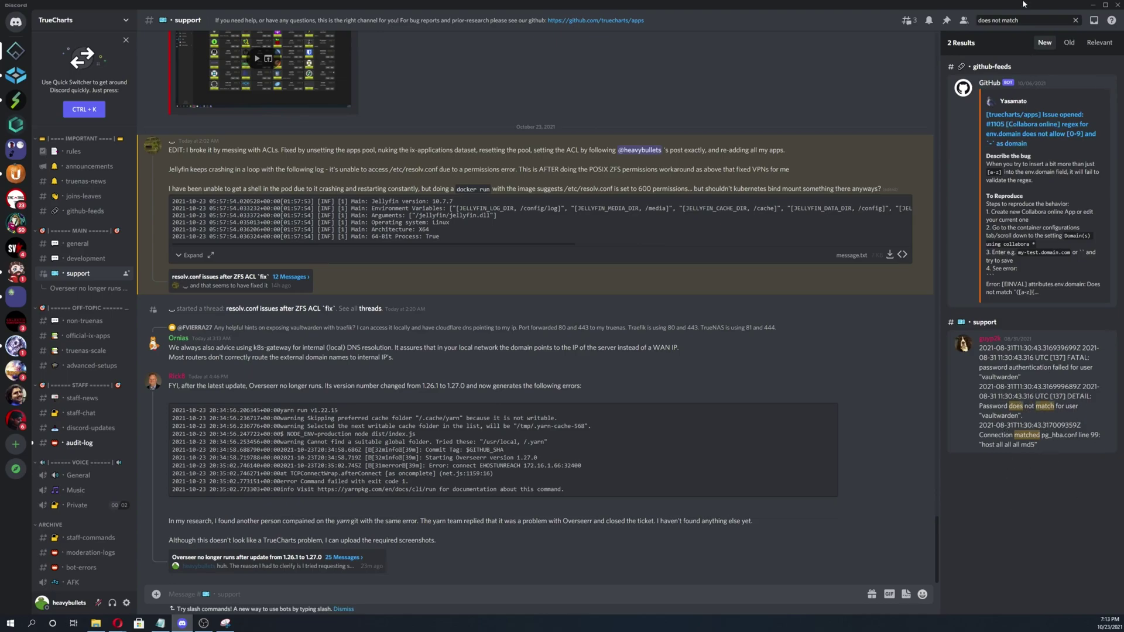
# Step: Search for 'name' instead, then clear the query and close the search results
pyautogui.moveTo(1025, 19); pyautogui.dragTo(980, 17)
pyautogui.write('name')
pyautogui.press('Return')
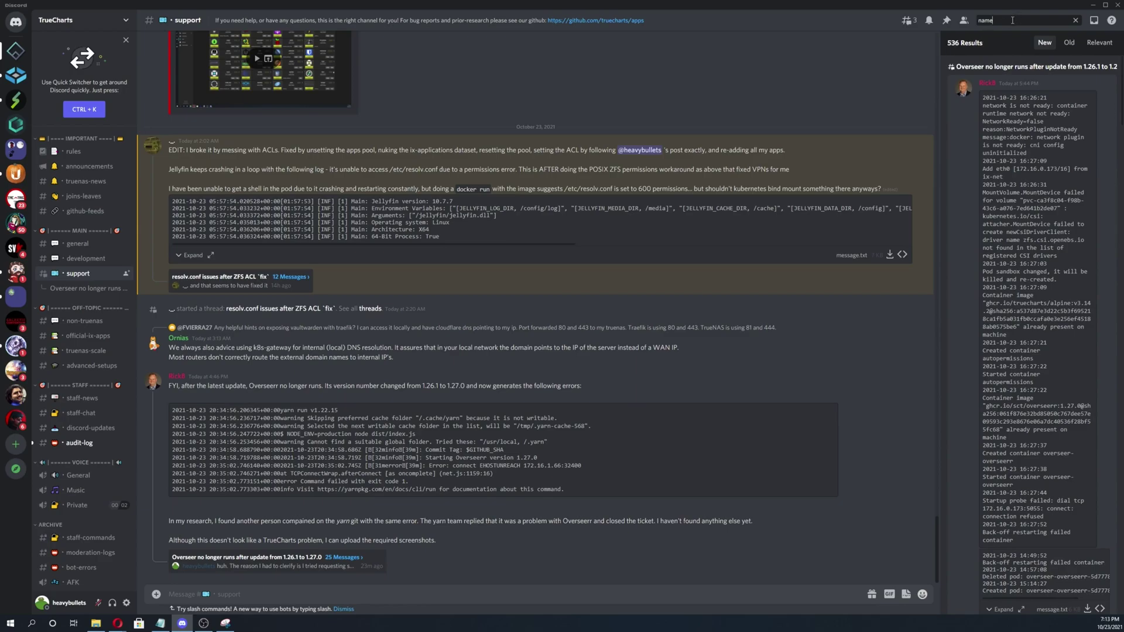
pyautogui.press('BackSpace')
pyautogui.press('BackSpace')
pyautogui.press('BackSpace')
pyautogui.press('BackSpace')
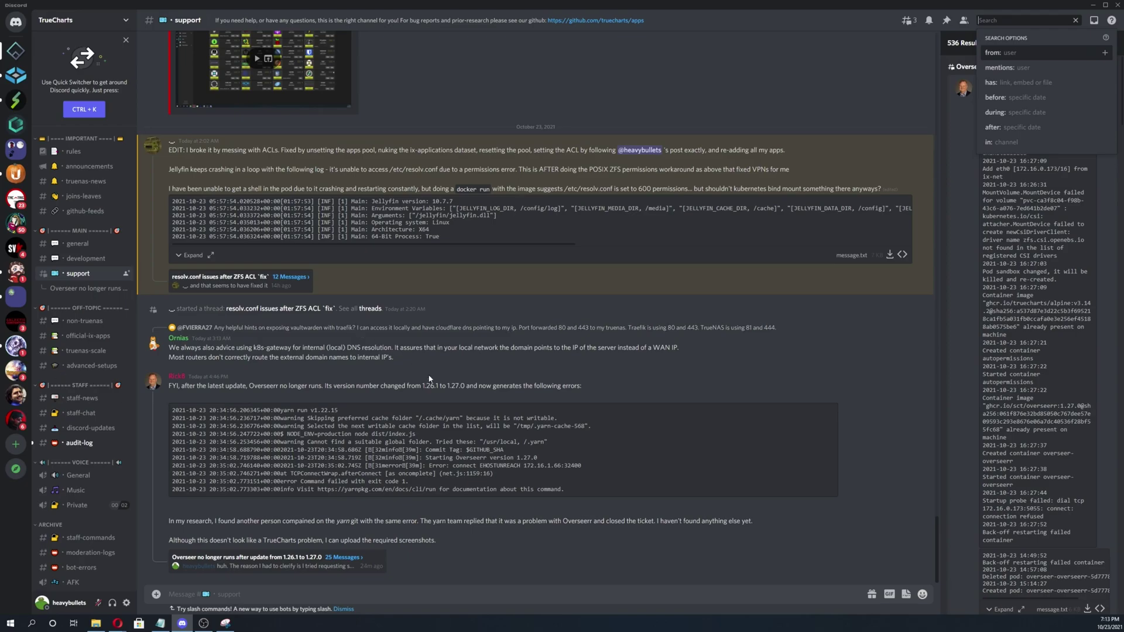
pyautogui.press('Down')
pyautogui.press('Down')
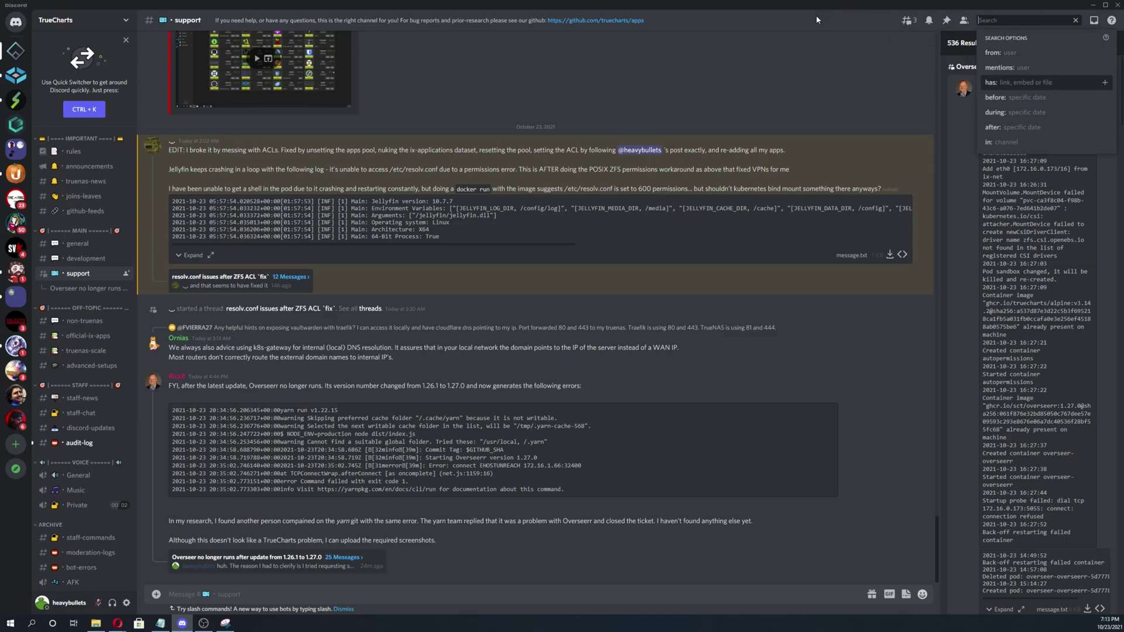
pyautogui.press('Escape')
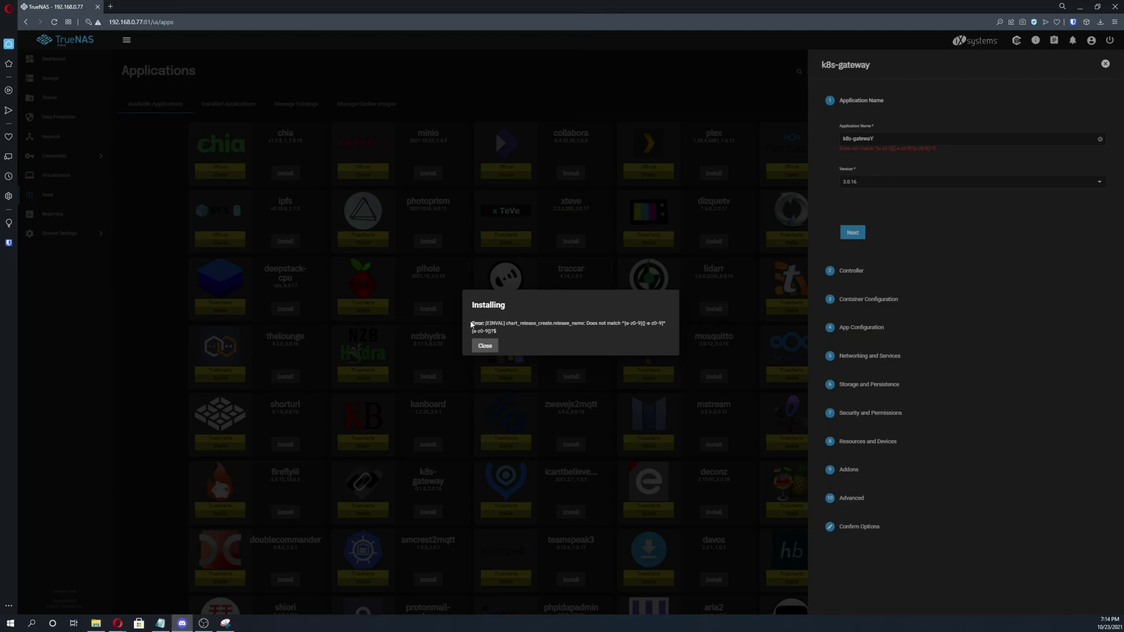
# Step: Copy the EINVAL release-name error text and compare it with the existing error snip
pyautogui.moveTo(472, 325); pyautogui.dragTo(499, 331)
pyautogui.click(471, 308)
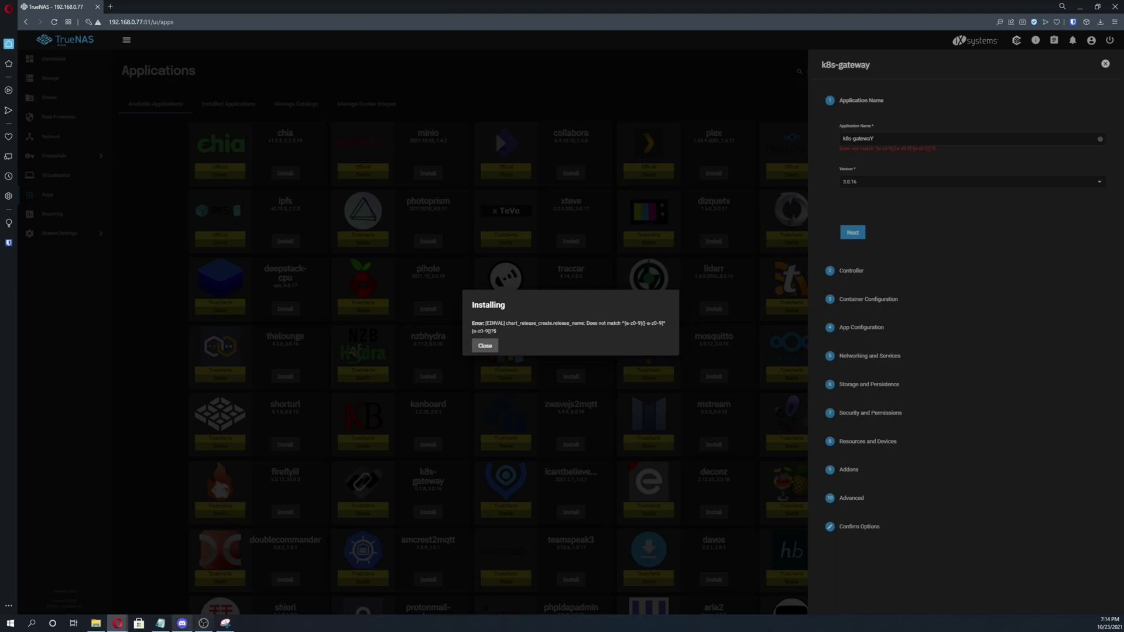
pyautogui.moveTo(228, 624)
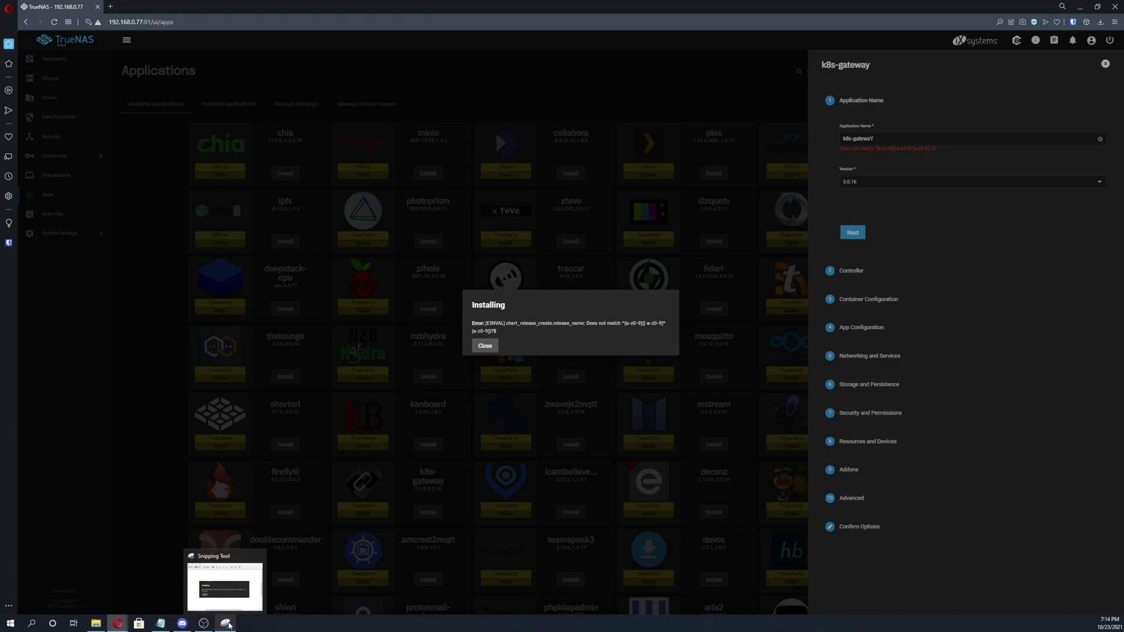
pyautogui.click(227, 623)
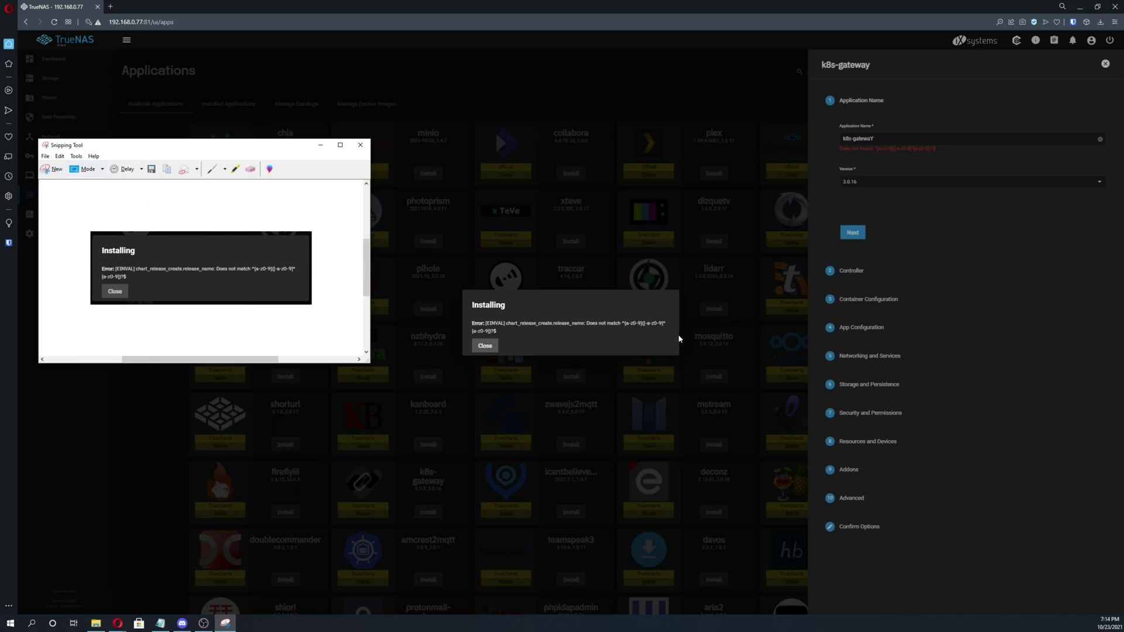
pyautogui.click(943, 229)
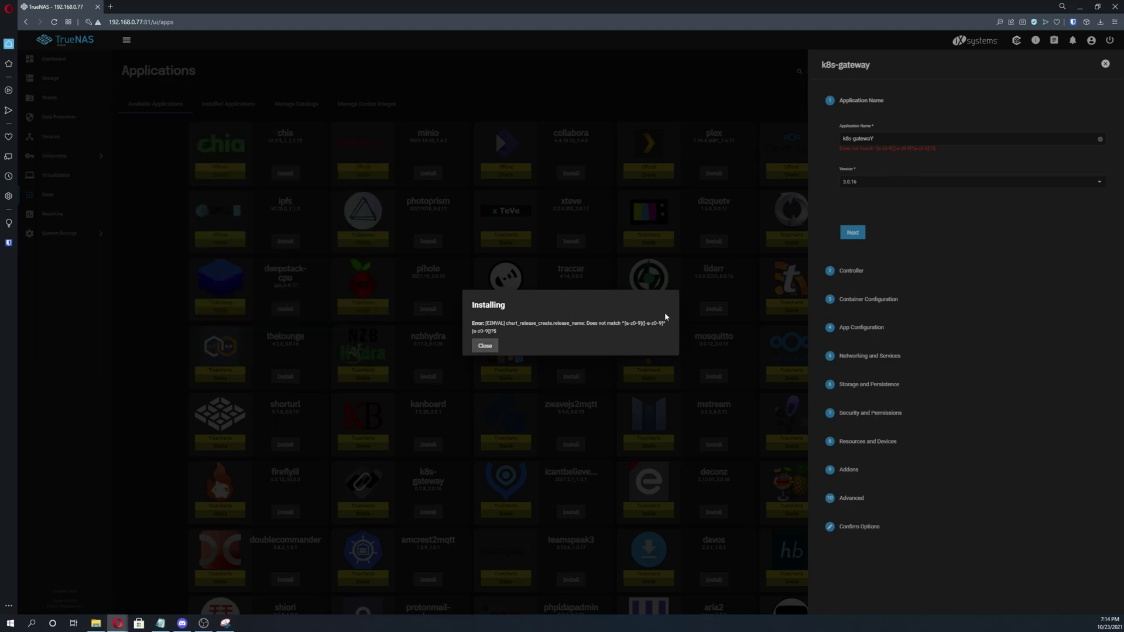
# Step: Close the error dialog and review the k8s-gateway Confirm Options settings summary
pyautogui.click(484, 345)
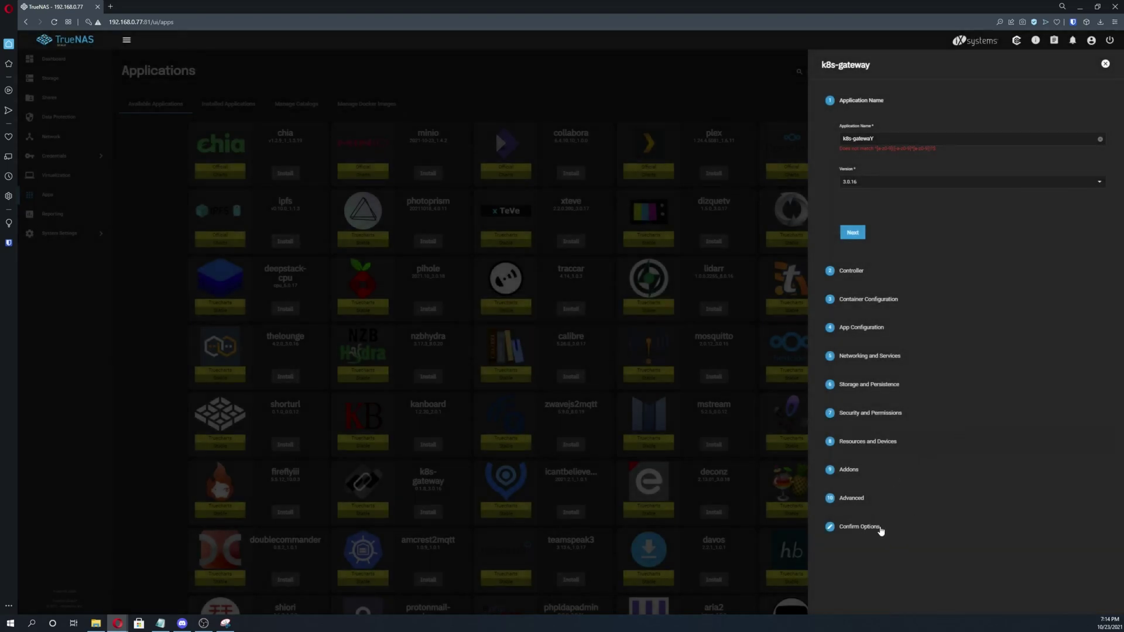
pyautogui.click(879, 529)
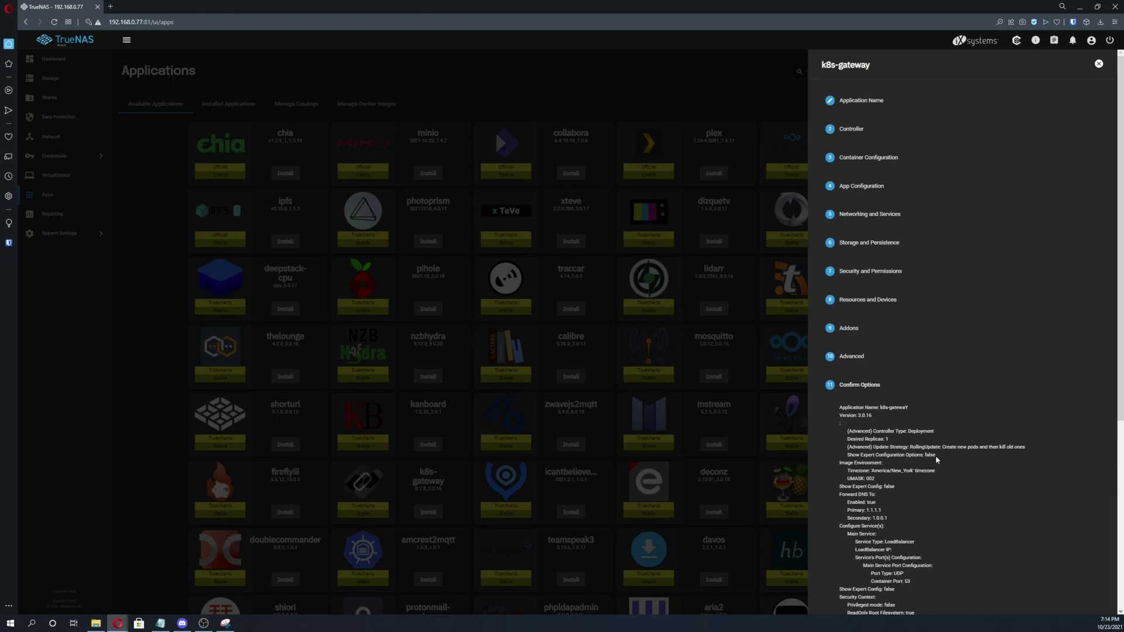
pyautogui.scroll(-2, 936, 460)
pyautogui.scroll(-1, 923, 381)
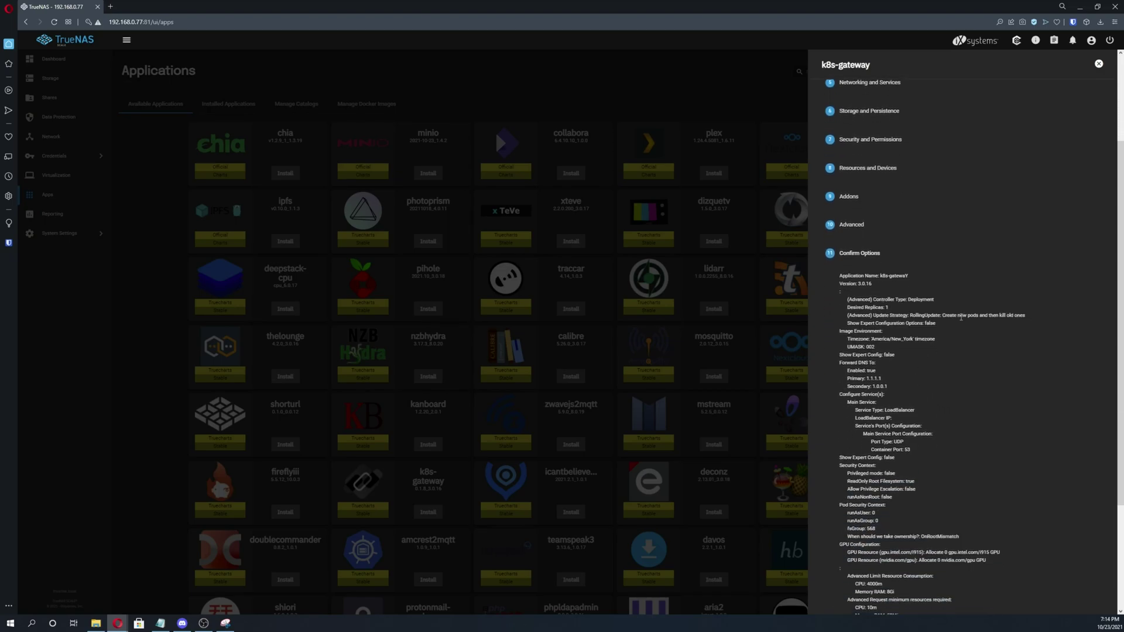
pyautogui.scroll(-4, 877, 245)
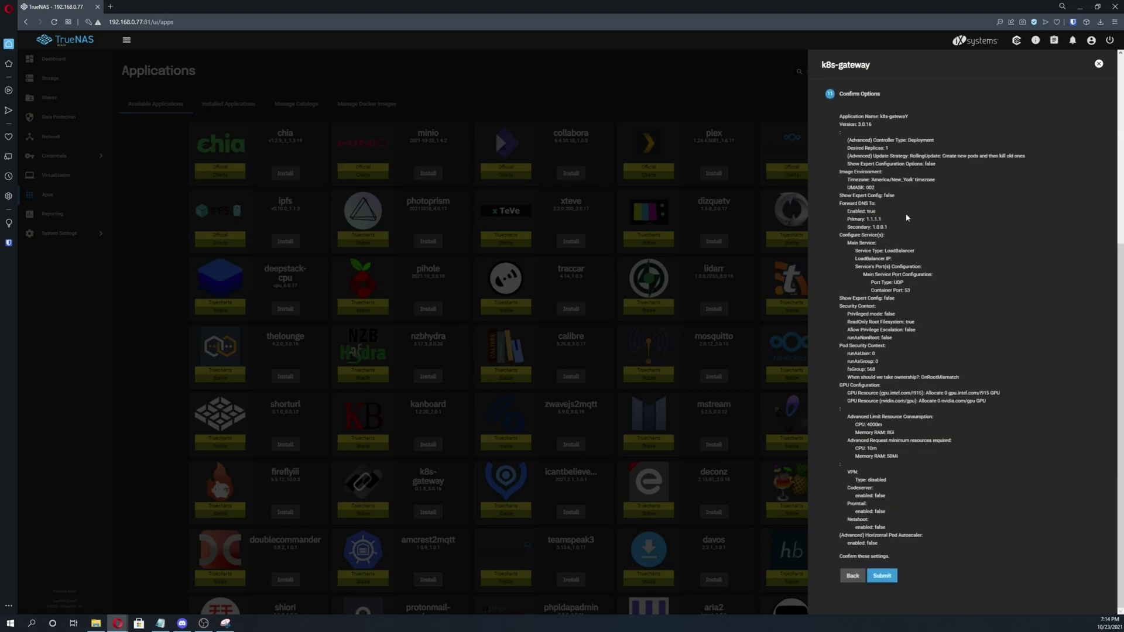
pyautogui.scroll(1, 838, 117)
pyautogui.scroll(1, 932, 357)
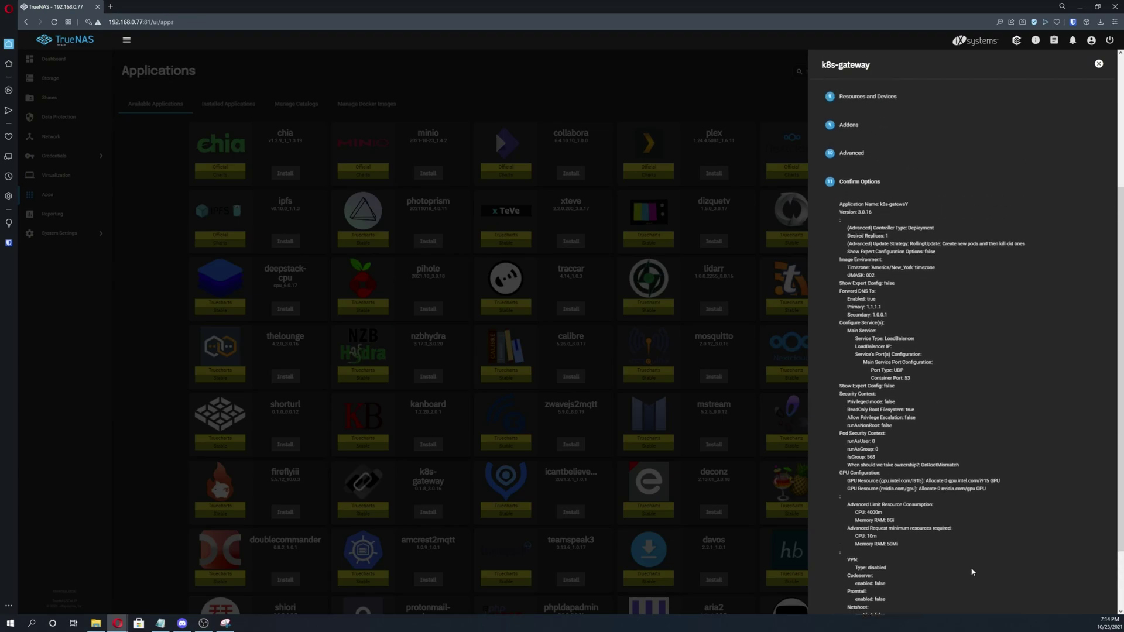
pyautogui.scroll(-2, 976, 542)
pyautogui.scroll(1, 975, 533)
# Step: Snip the k8s-gateway settings summary, discard it unsaved, and close the install wizard
pyautogui.scroll(-1, 983, 521)
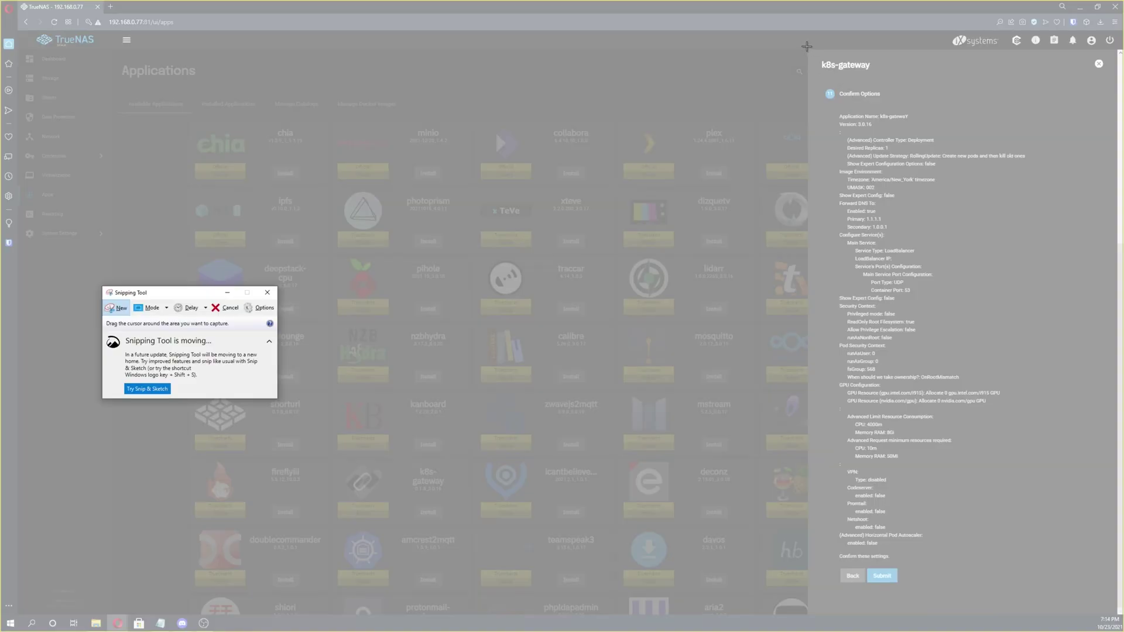
pyautogui.moveTo(806, 47); pyautogui.dragTo(1117, 592)
pyautogui.moveTo(872, 11); pyautogui.dragTo(500, 28)
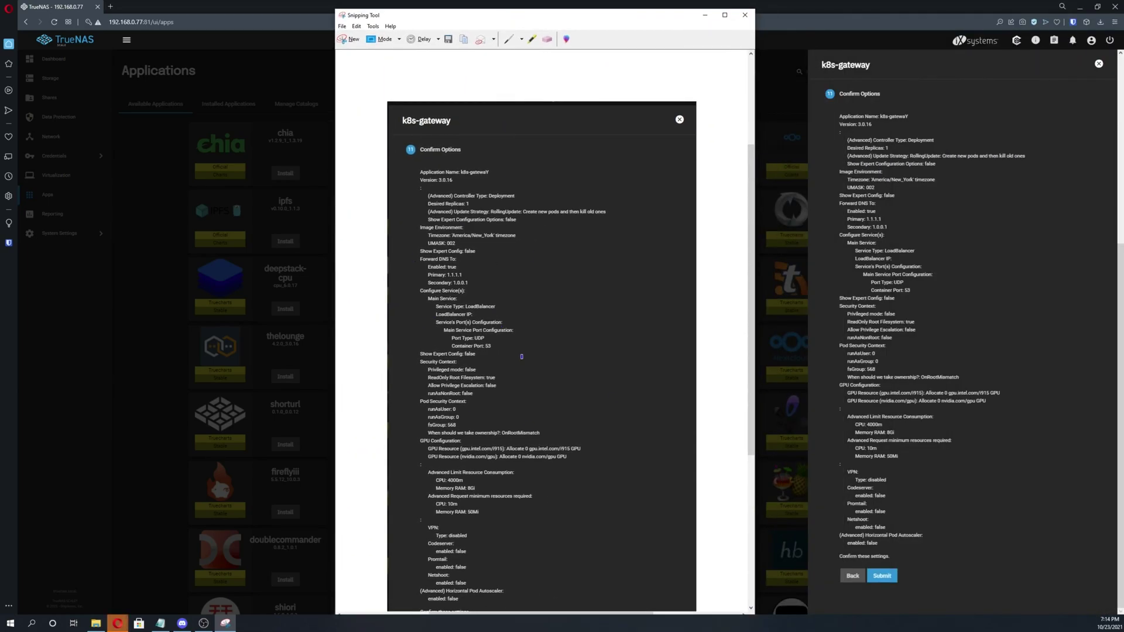
pyautogui.click(745, 14)
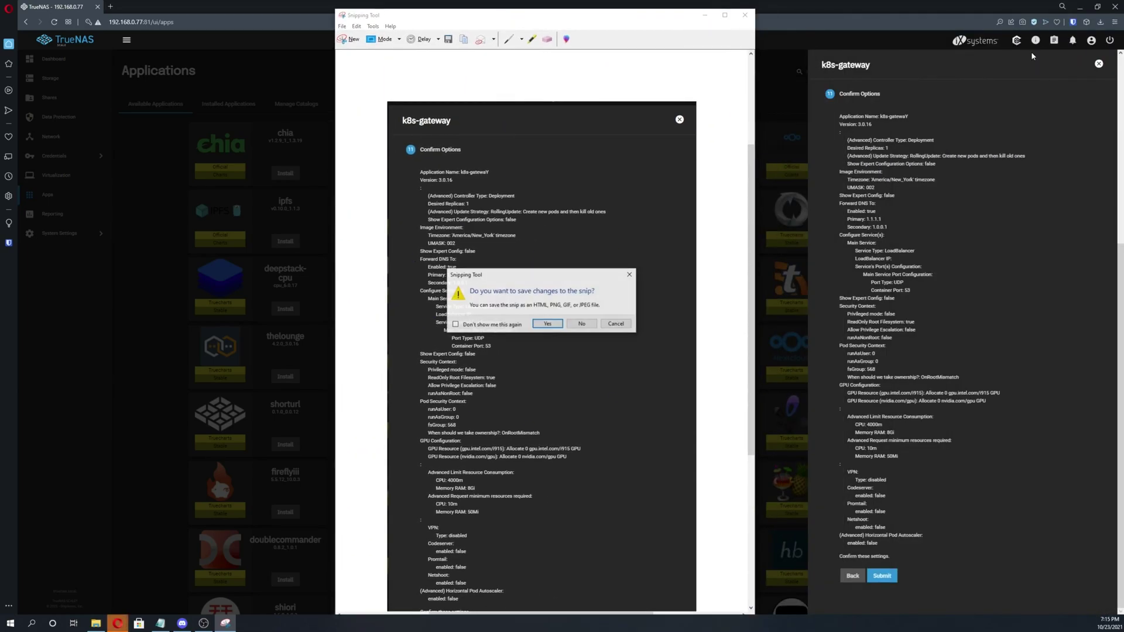
pyautogui.click(581, 325)
pyautogui.click(1099, 63)
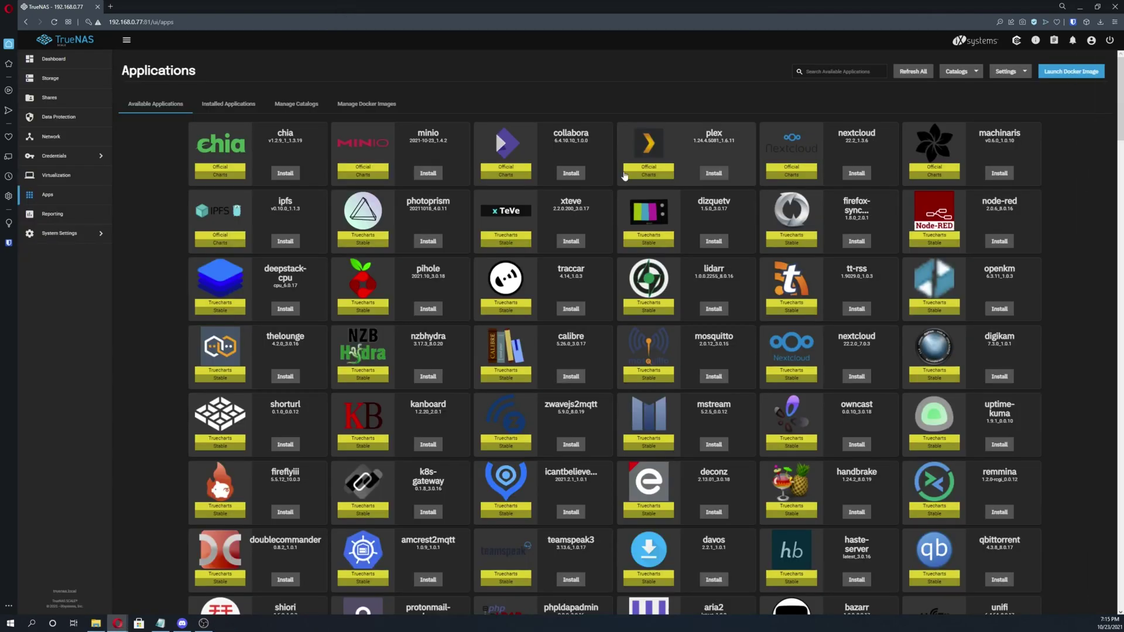
# Step: Open jdownloader's details in Installed Applications and expand its Application Events
pyautogui.click(218, 105)
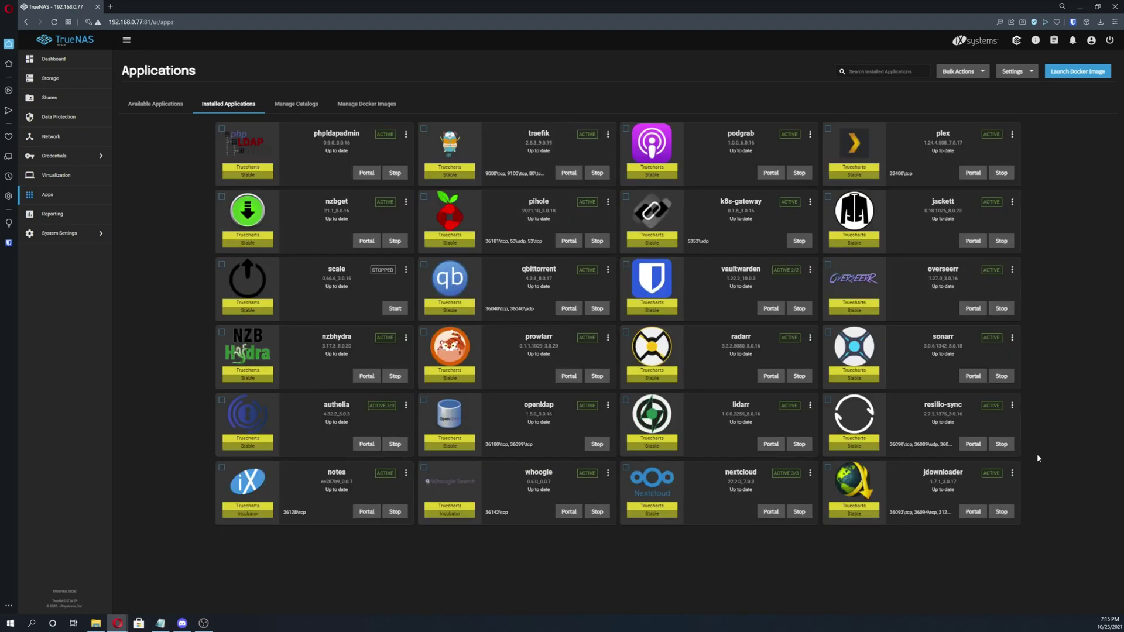
pyautogui.click(981, 481)
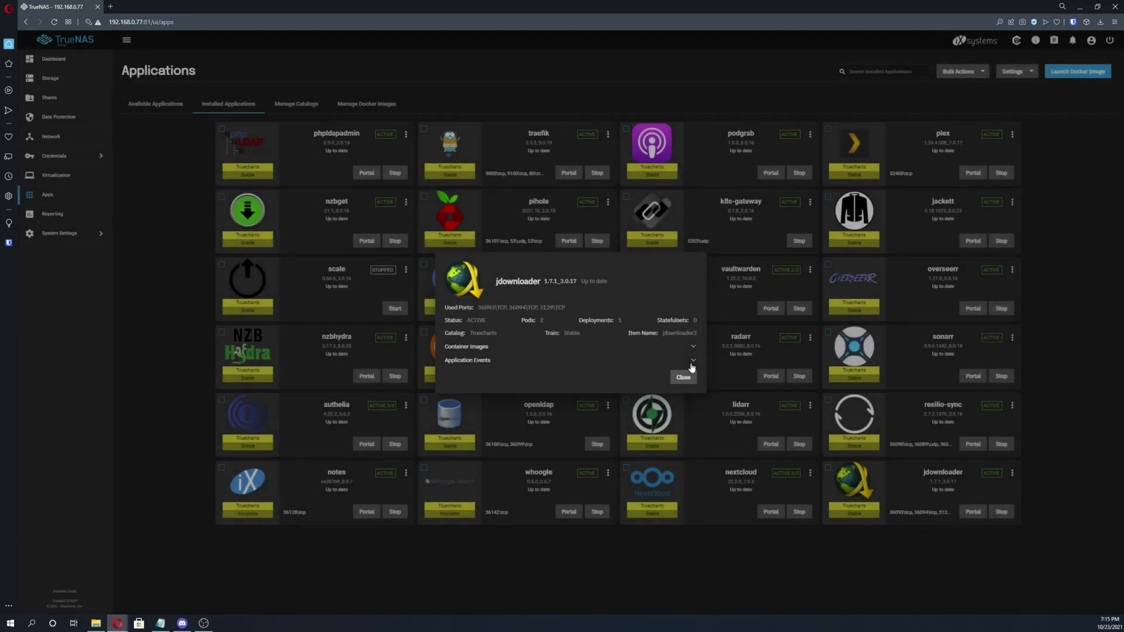
pyautogui.click(691, 362)
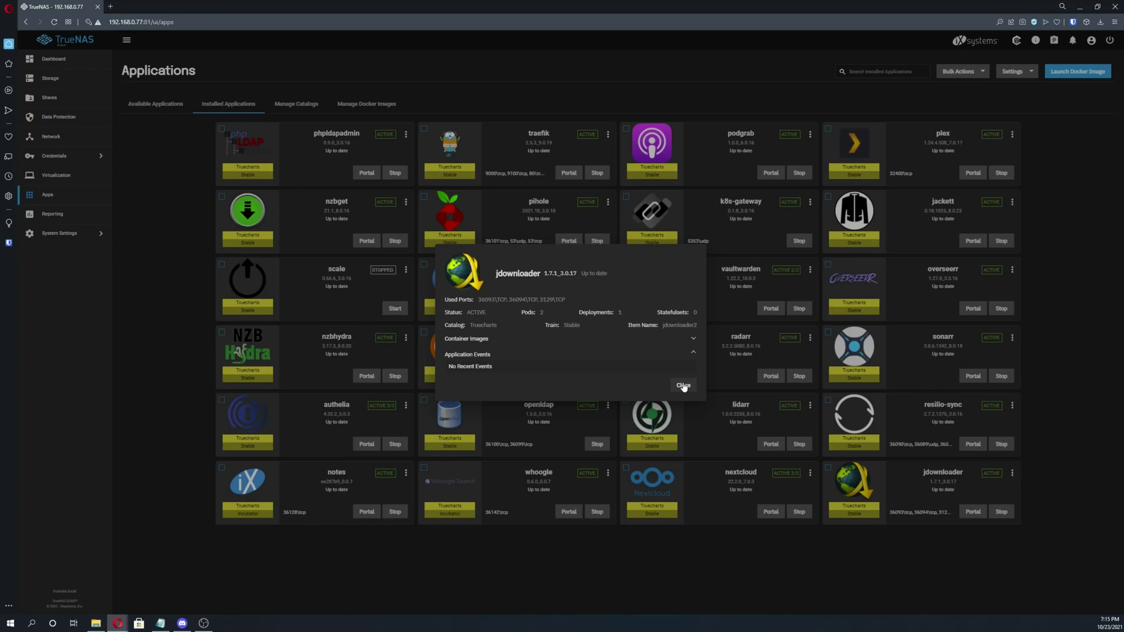
# Step: Close jdownloader's details and open Logs from its card's action menu
pyautogui.click(683, 385)
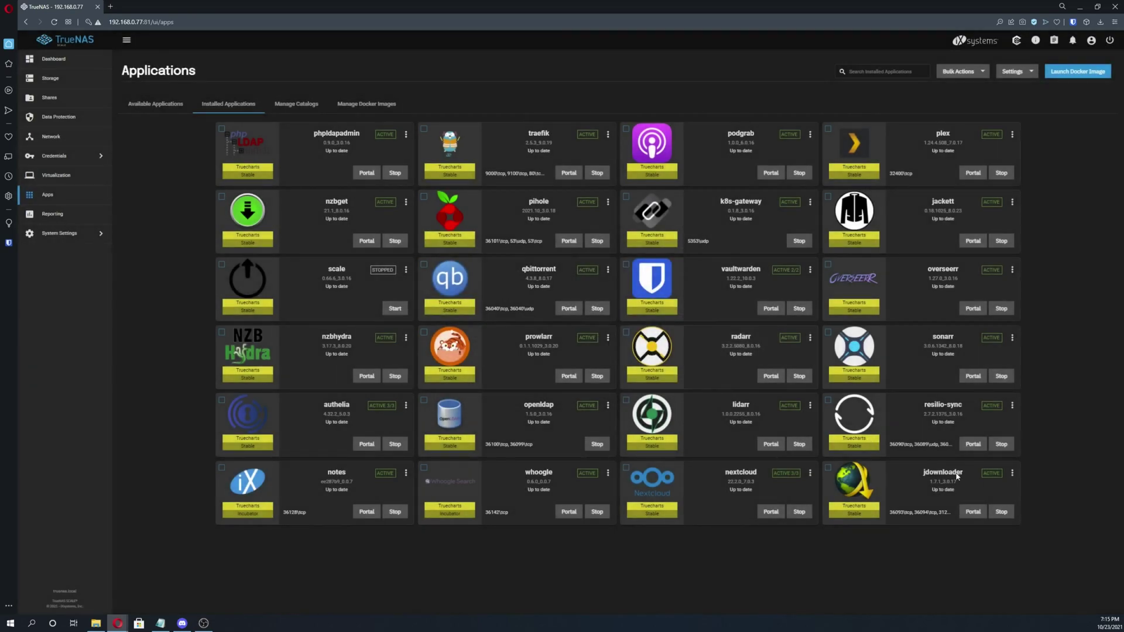
pyautogui.click(1013, 475)
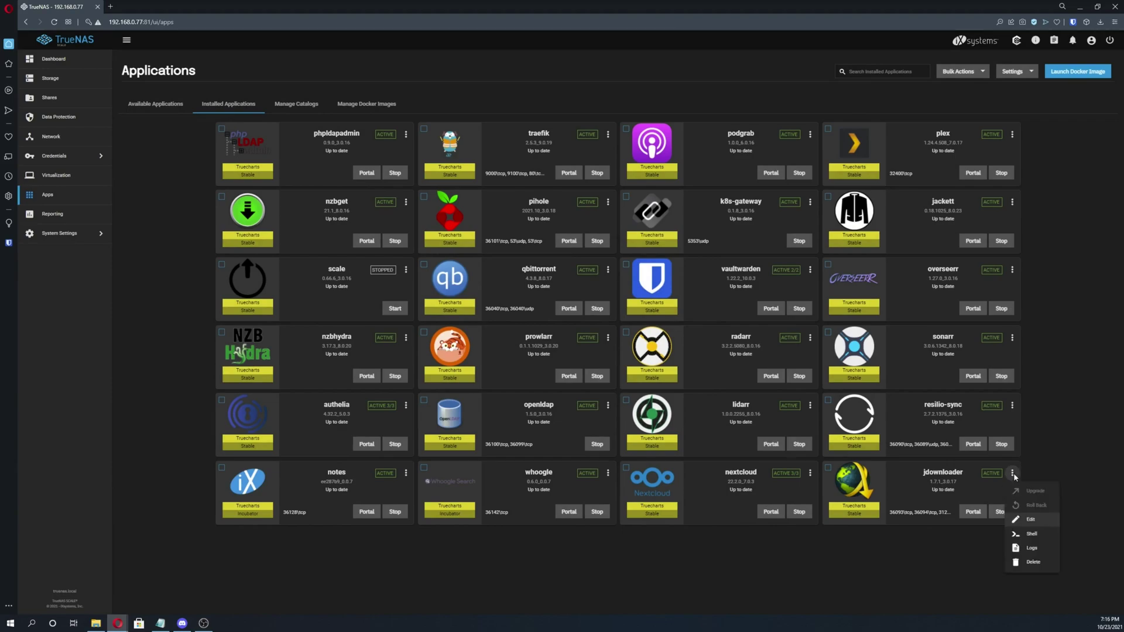
pyautogui.click(1031, 550)
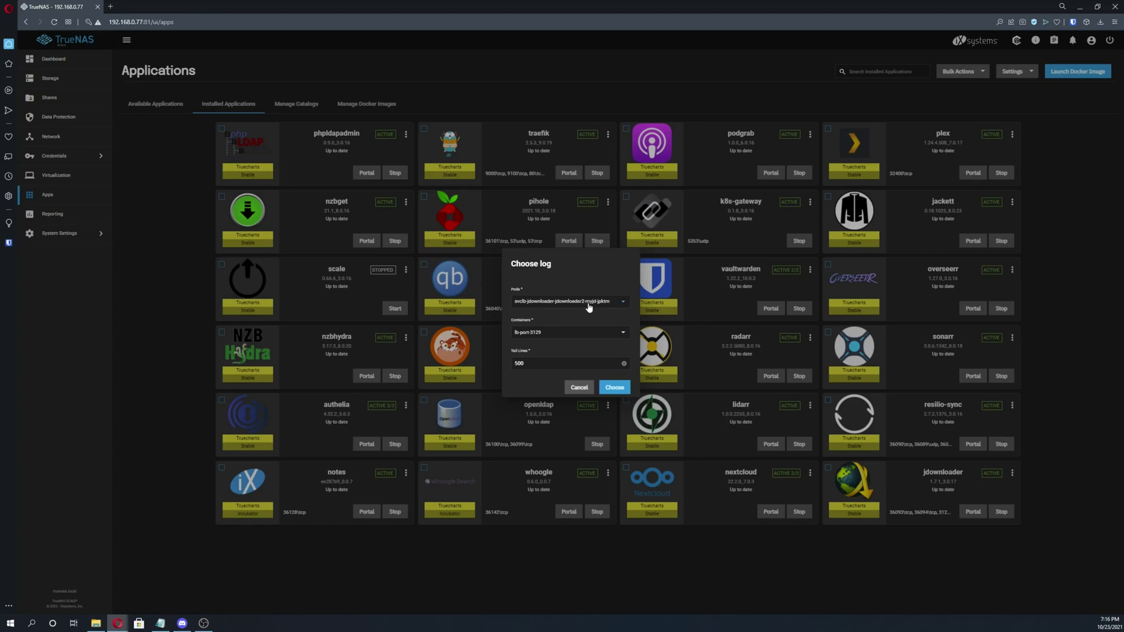
# Step: Choose pod svclb-jdownloader-jdownloader2-myjd-jpktm with container lb-port-3129 and show its logs
pyautogui.click(587, 303)
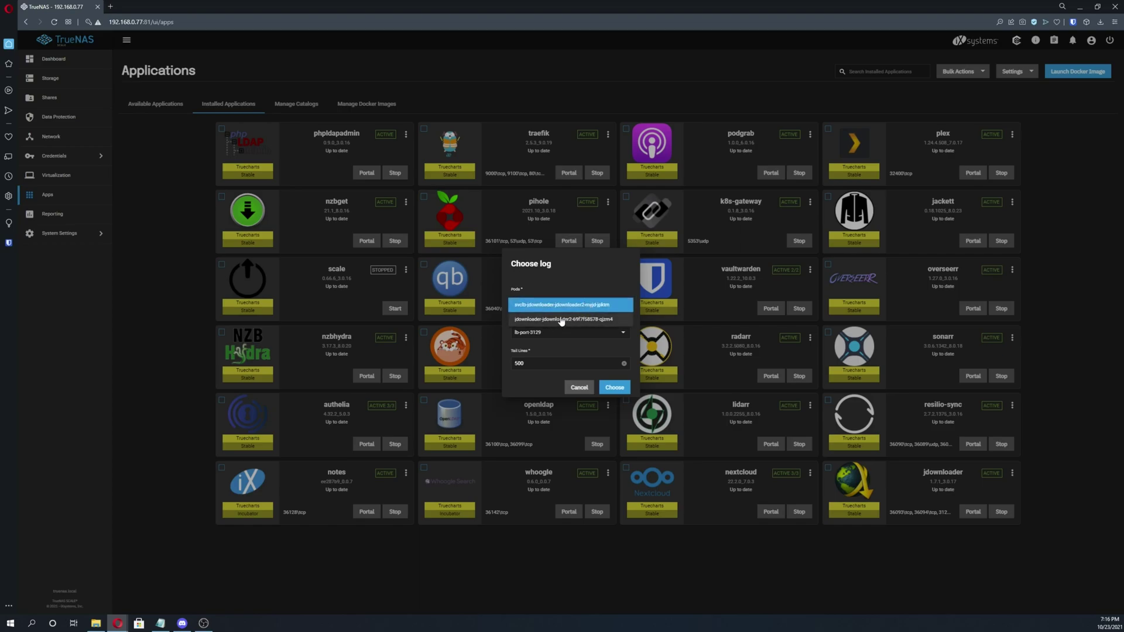
pyautogui.click(567, 311)
pyautogui.click(547, 335)
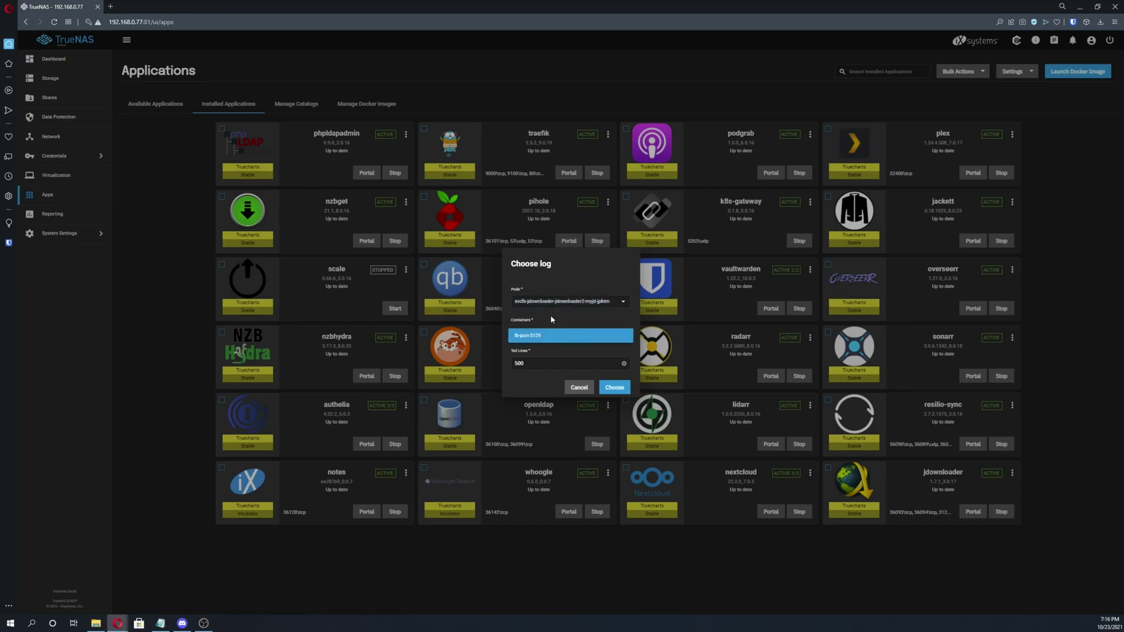
pyautogui.click(550, 315)
pyautogui.click(567, 303)
pyautogui.click(564, 318)
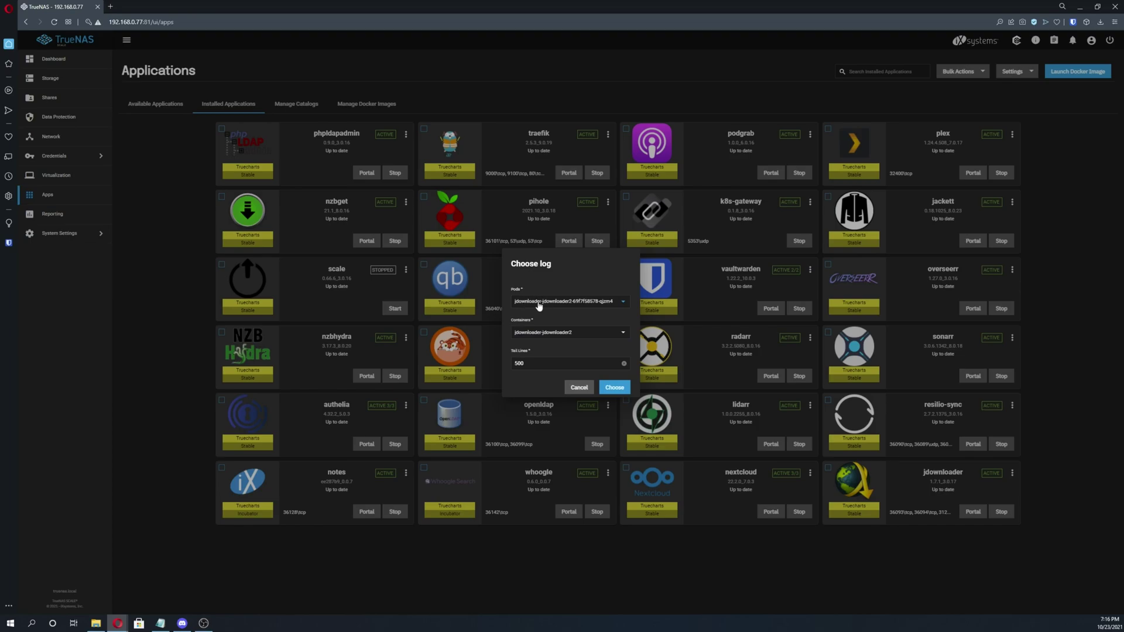
pyautogui.click(549, 303)
pyautogui.click(530, 292)
pyautogui.click(552, 335)
pyautogui.click(556, 334)
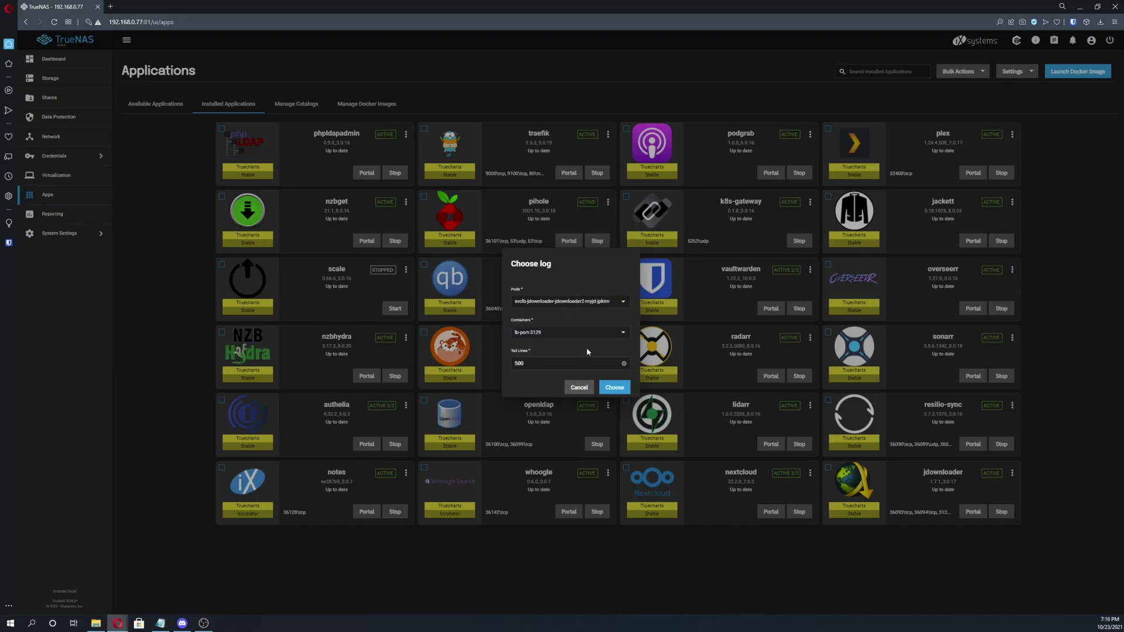
pyautogui.click(615, 387)
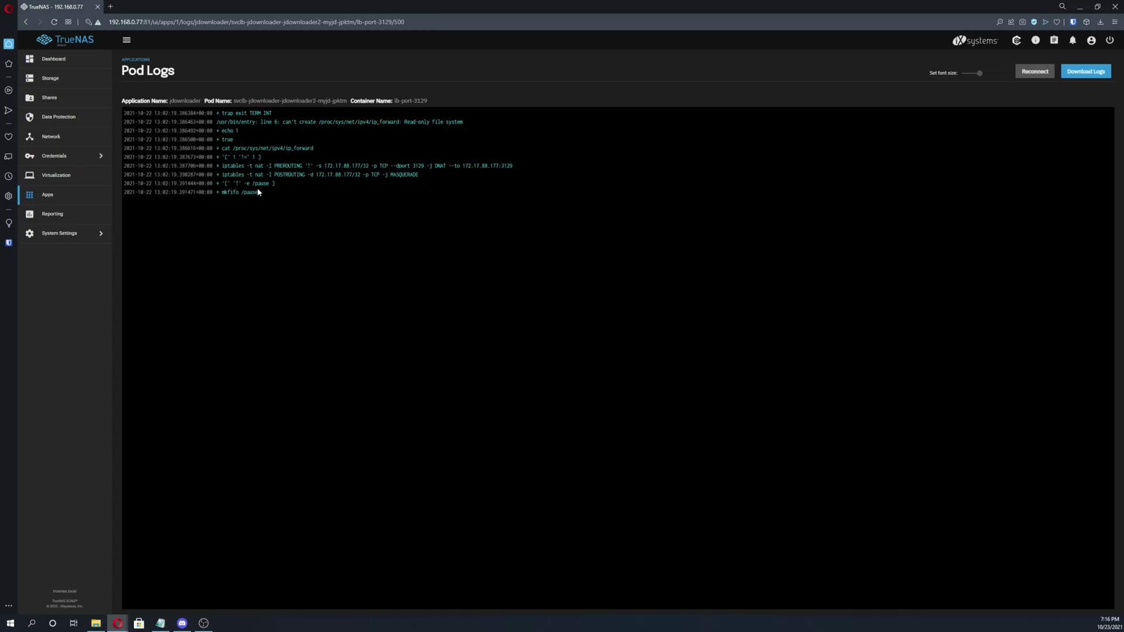
pyautogui.moveTo(254, 183); pyautogui.dragTo(346, 189)
pyautogui.click(356, 190)
pyautogui.moveTo(120, 97); pyautogui.dragTo(367, 209)
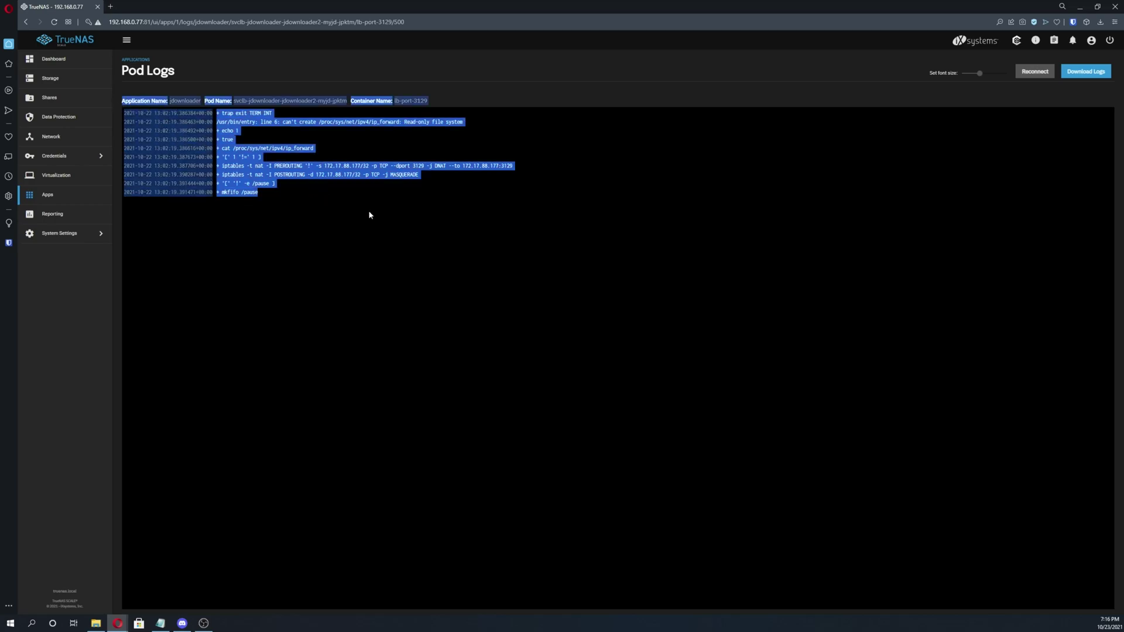
pyautogui.moveTo(120, 101); pyautogui.dragTo(456, 168)
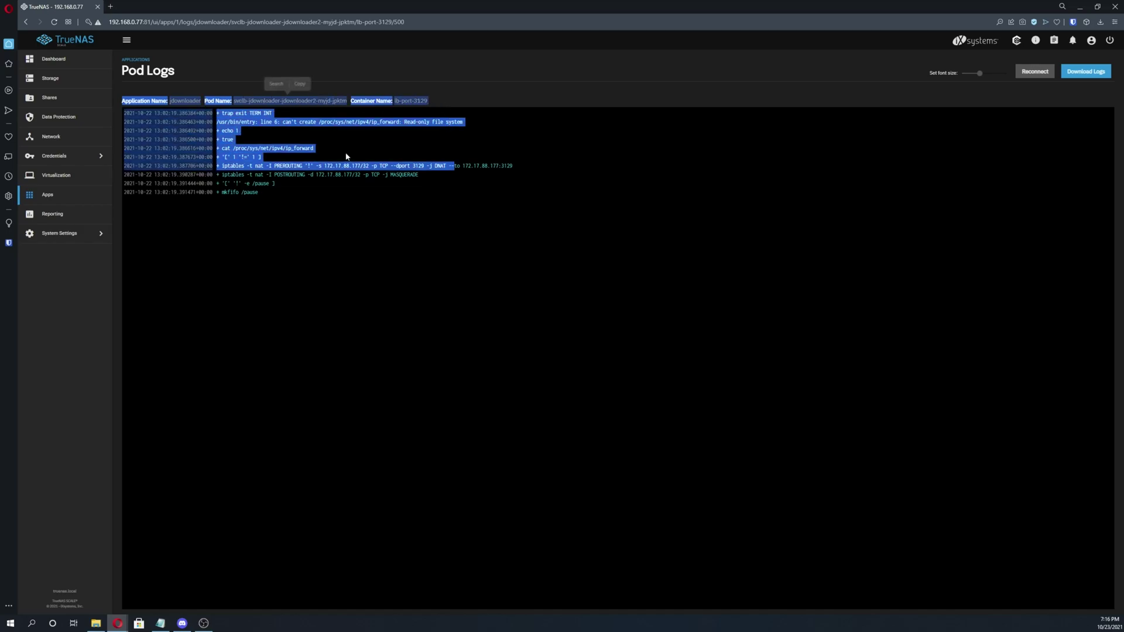
pyautogui.click(124, 114)
pyautogui.moveTo(123, 115); pyautogui.dragTo(371, 207)
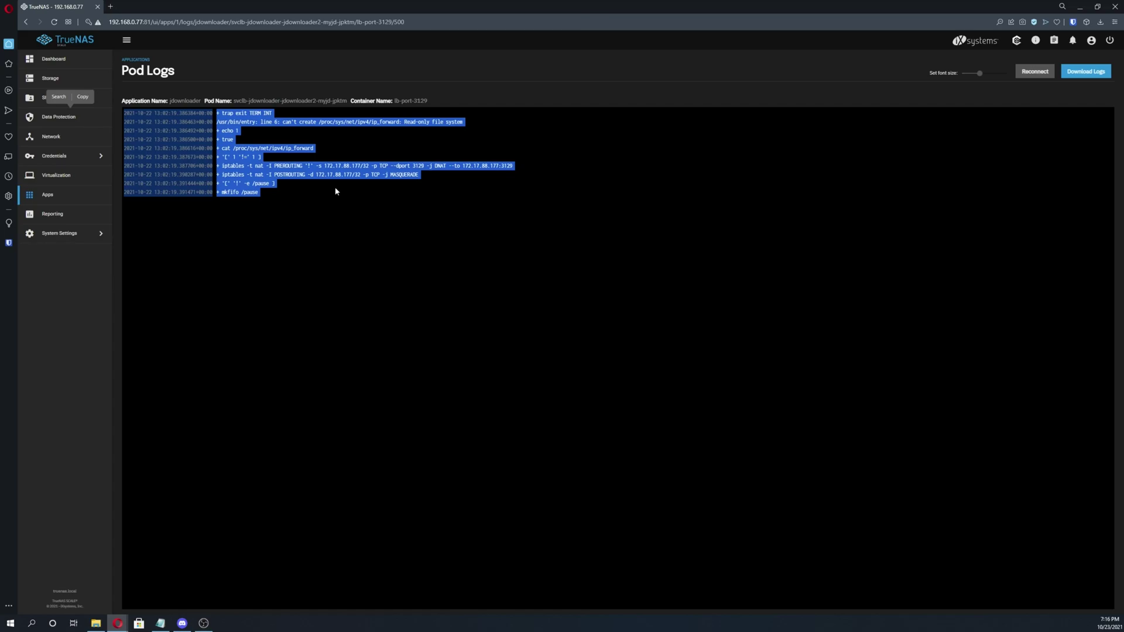
pyautogui.click(281, 193)
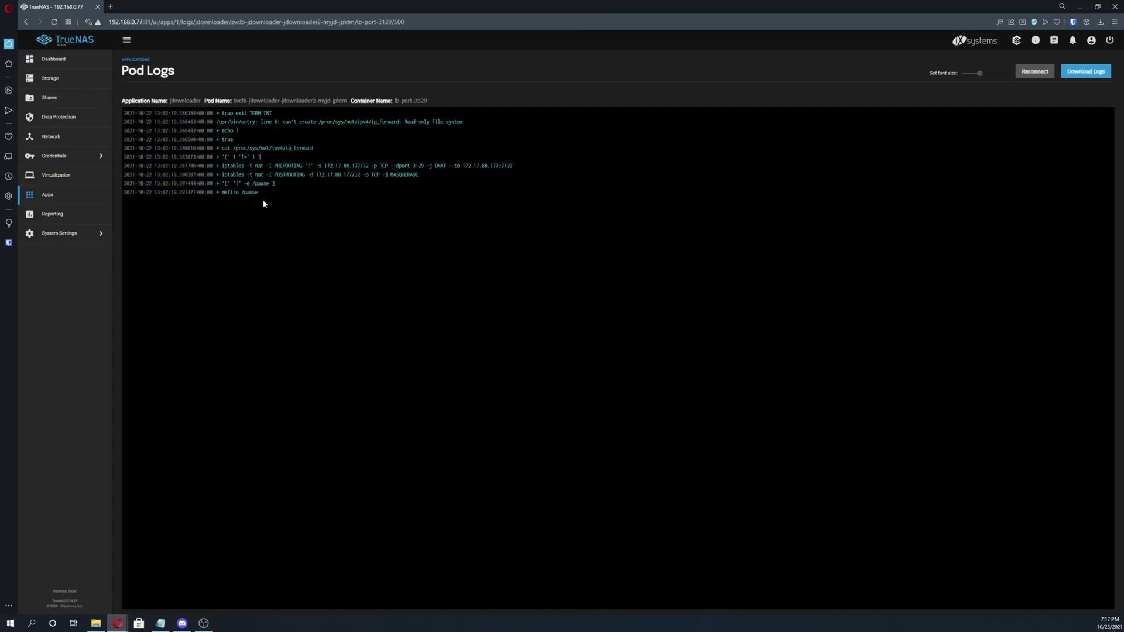
pyautogui.hotkey('ctrl', 'a')
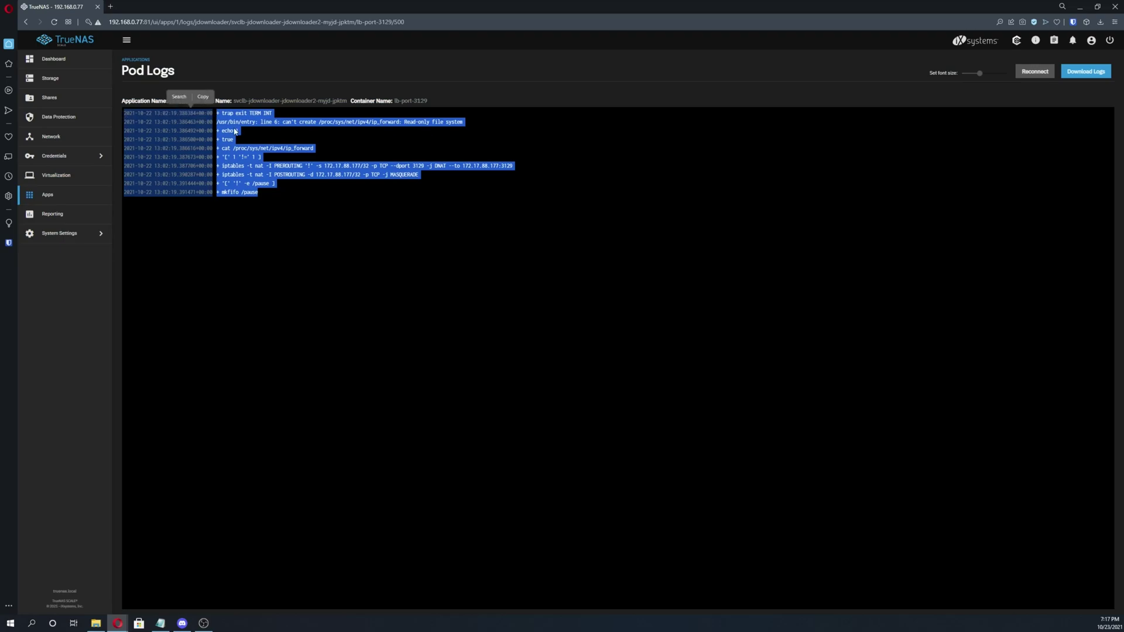
pyautogui.click(260, 143)
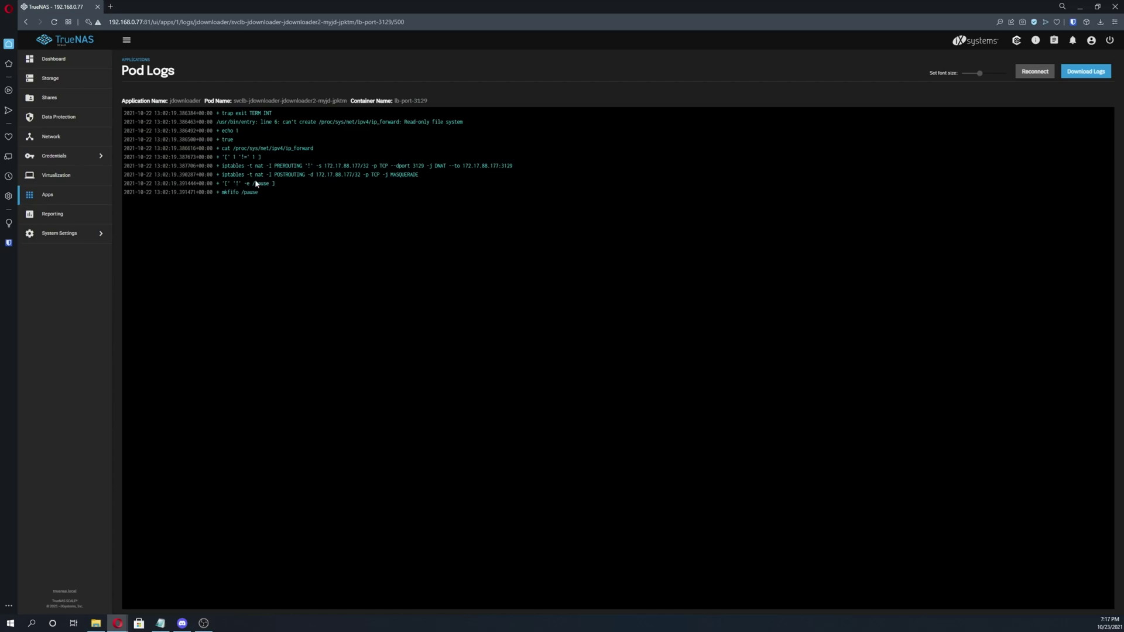
pyautogui.moveTo(126, 103); pyautogui.dragTo(429, 106)
# Step: Launch Snipping Tool via 'snip', capture the pod log header and lines, then discard unsaved
pyautogui.click(426, 313)
pyautogui.click(33, 624)
pyautogui.write('snip')
pyautogui.press('Return')
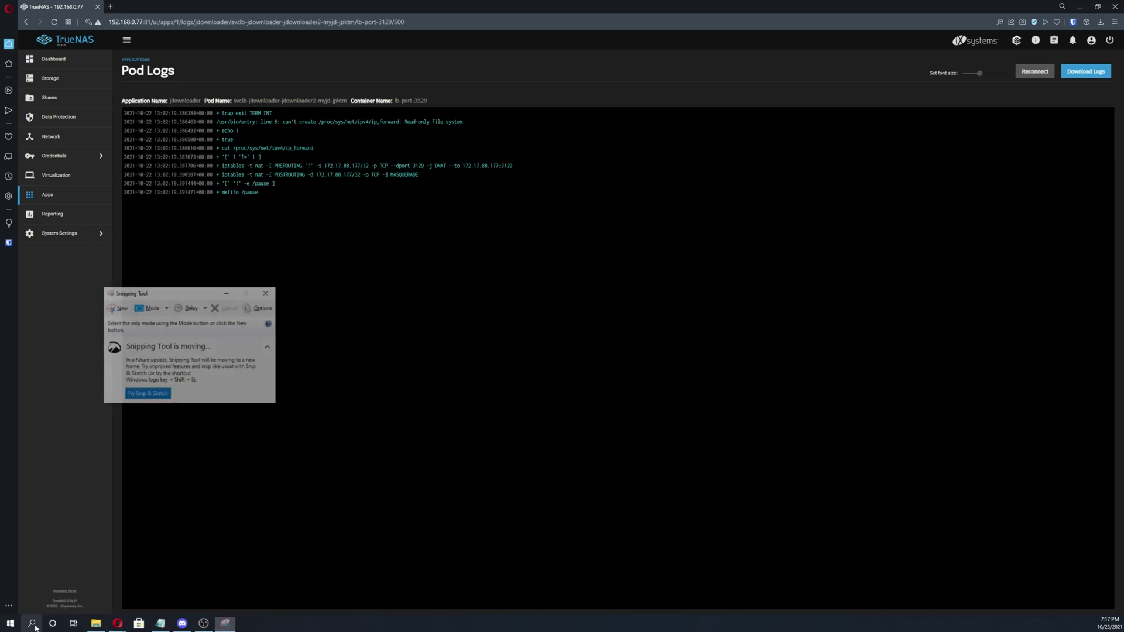
pyautogui.click(117, 307)
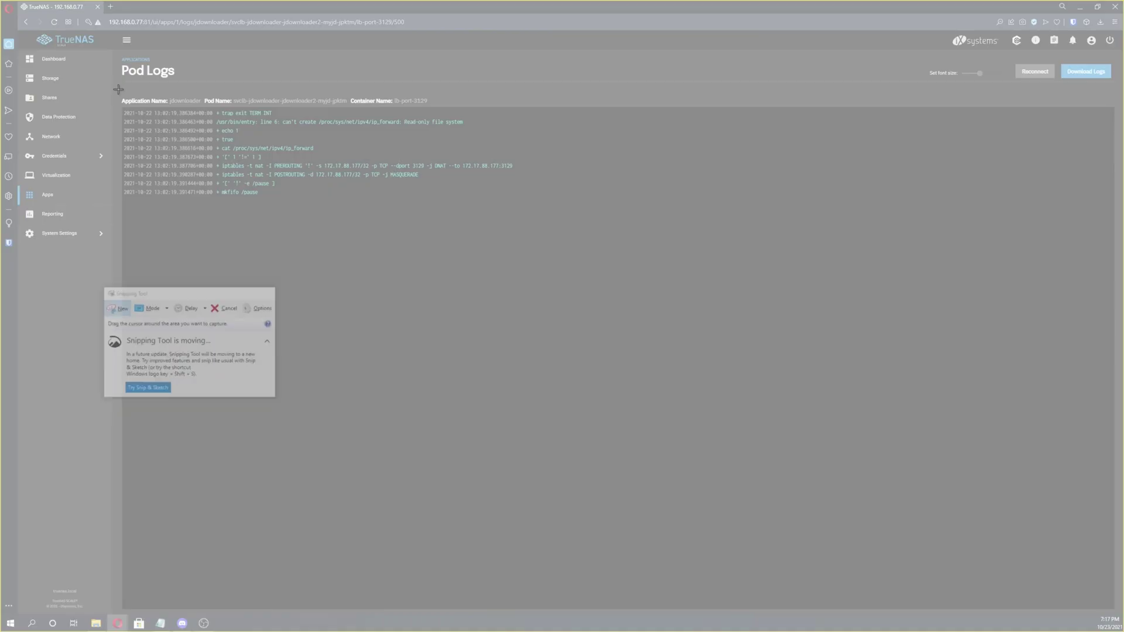
pyautogui.moveTo(118, 89); pyautogui.dragTo(574, 227)
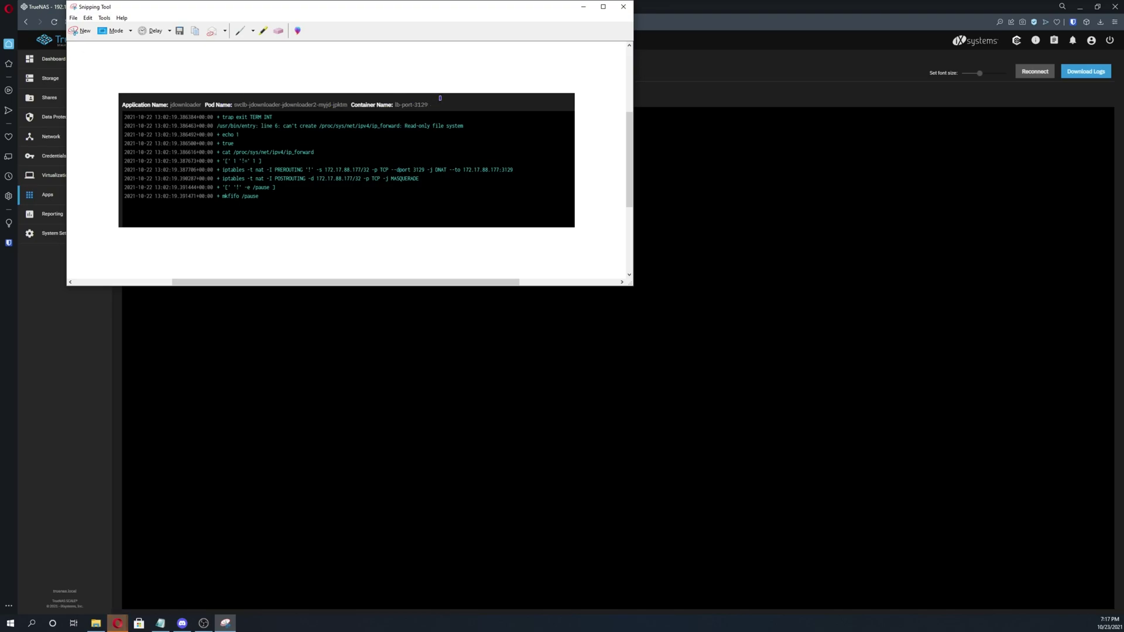
pyautogui.click(623, 6)
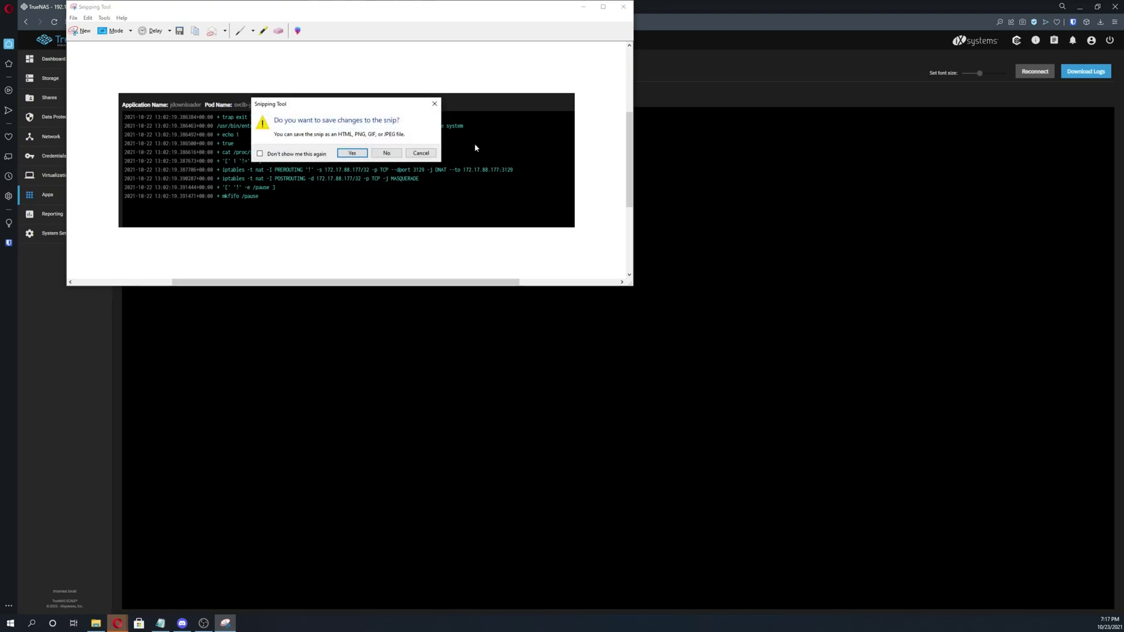
pyautogui.click(381, 150)
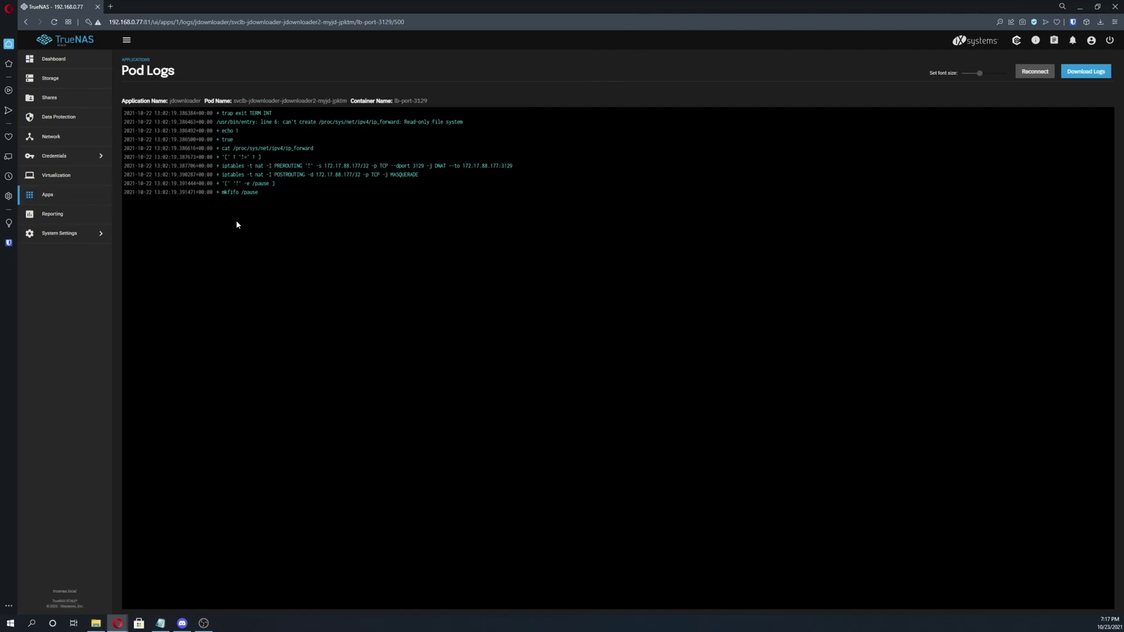
# Step: Look through the jdownloader pod log choices without switching, then return to the Applications page
pyautogui.click(1035, 72)
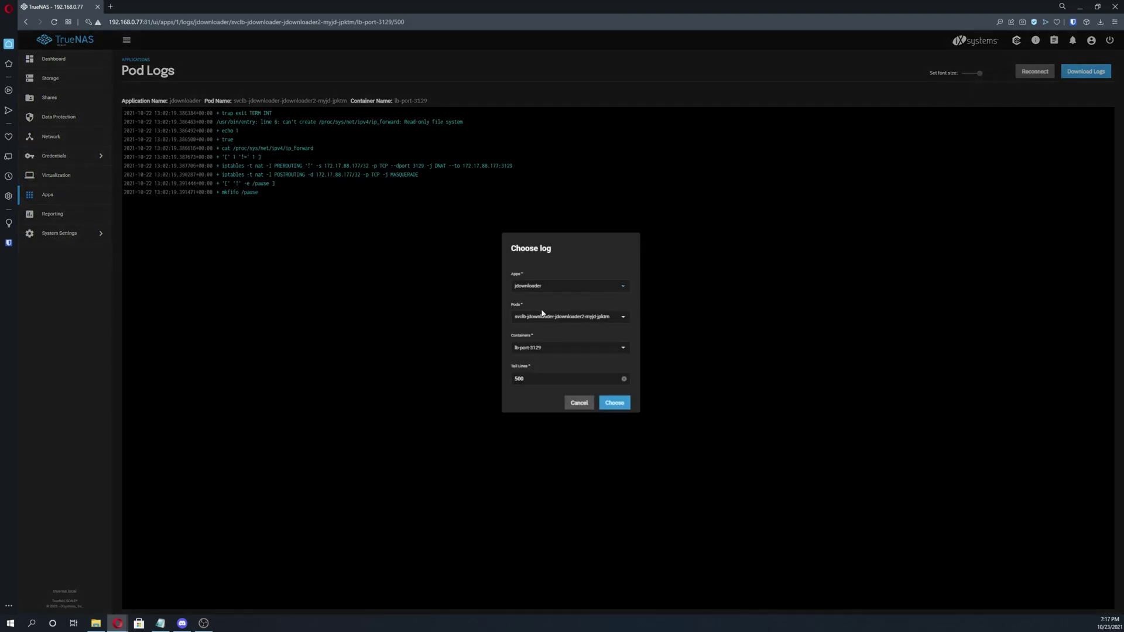
pyautogui.click(543, 321)
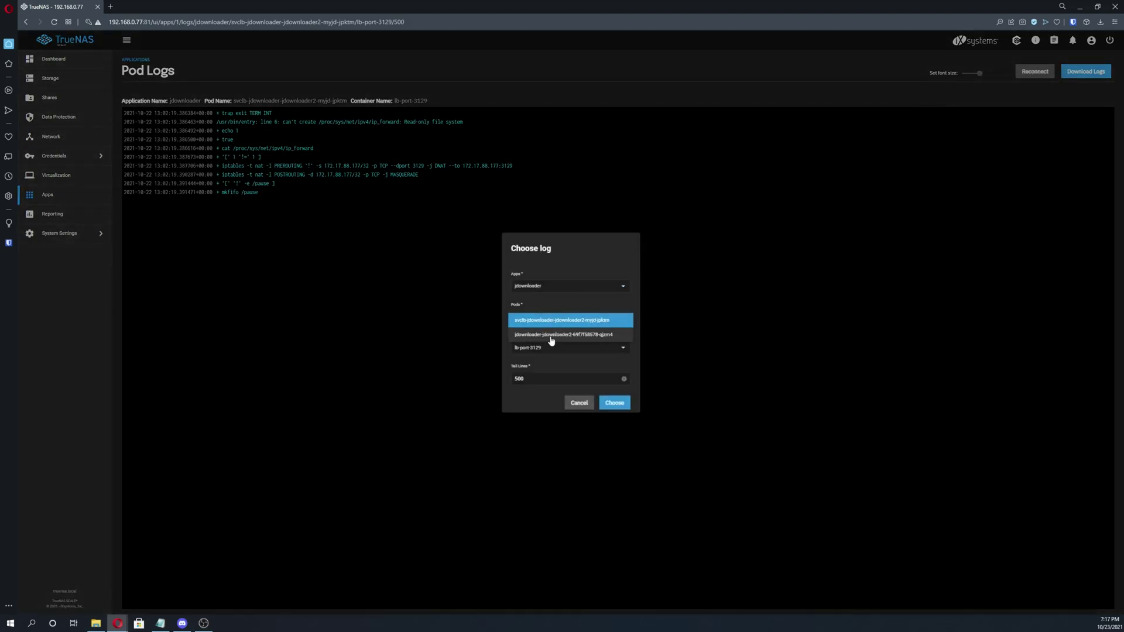
pyautogui.click(550, 336)
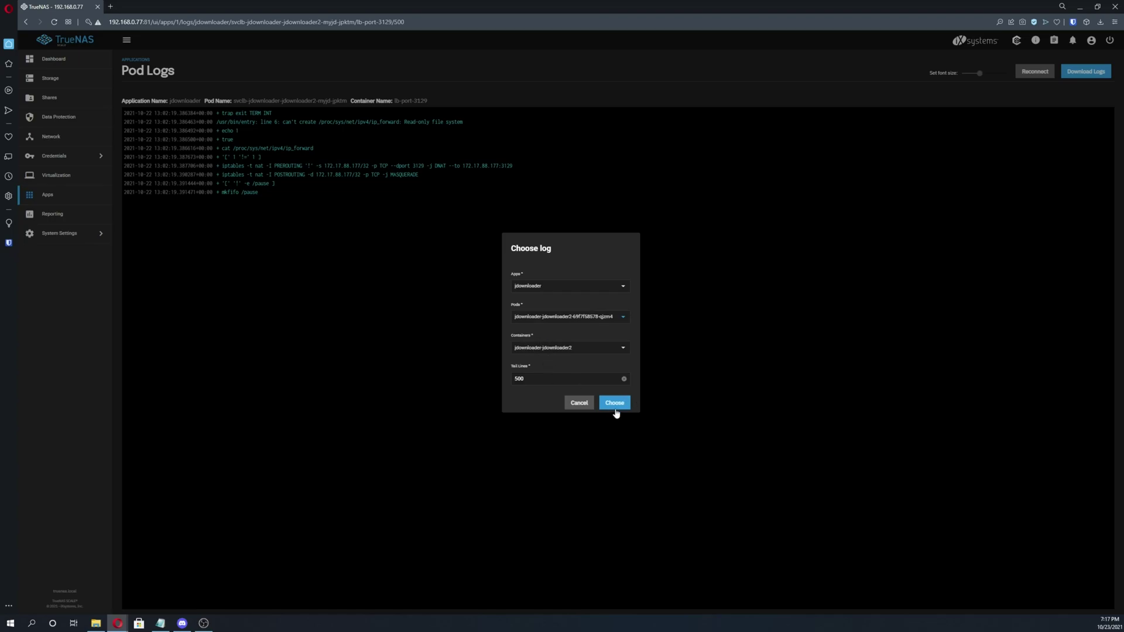
pyautogui.click(580, 403)
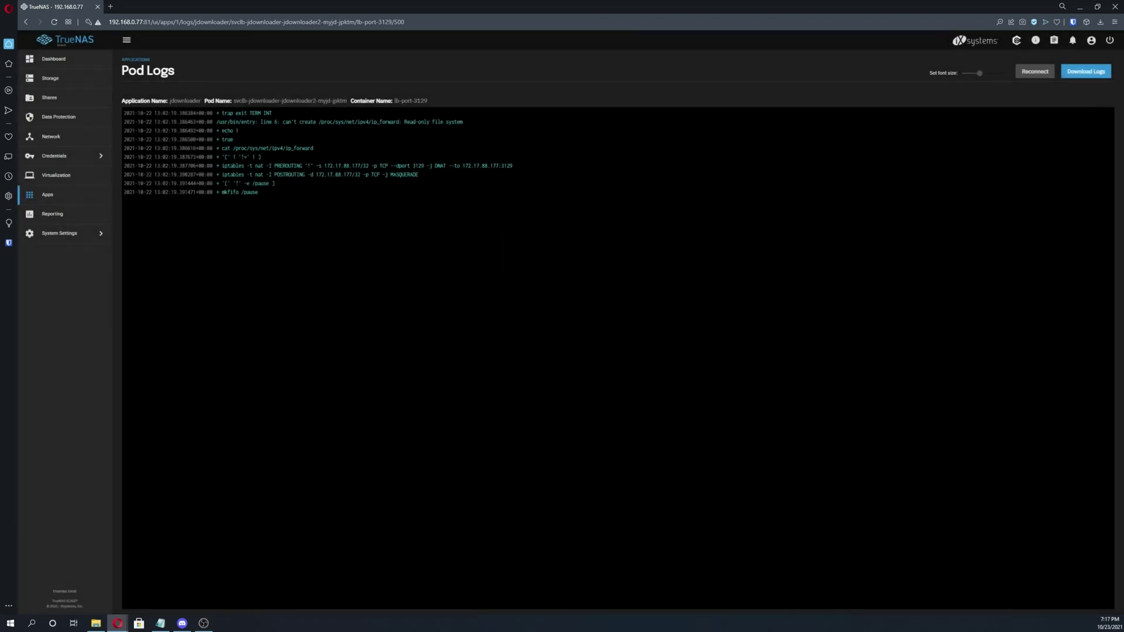
pyautogui.click(50, 195)
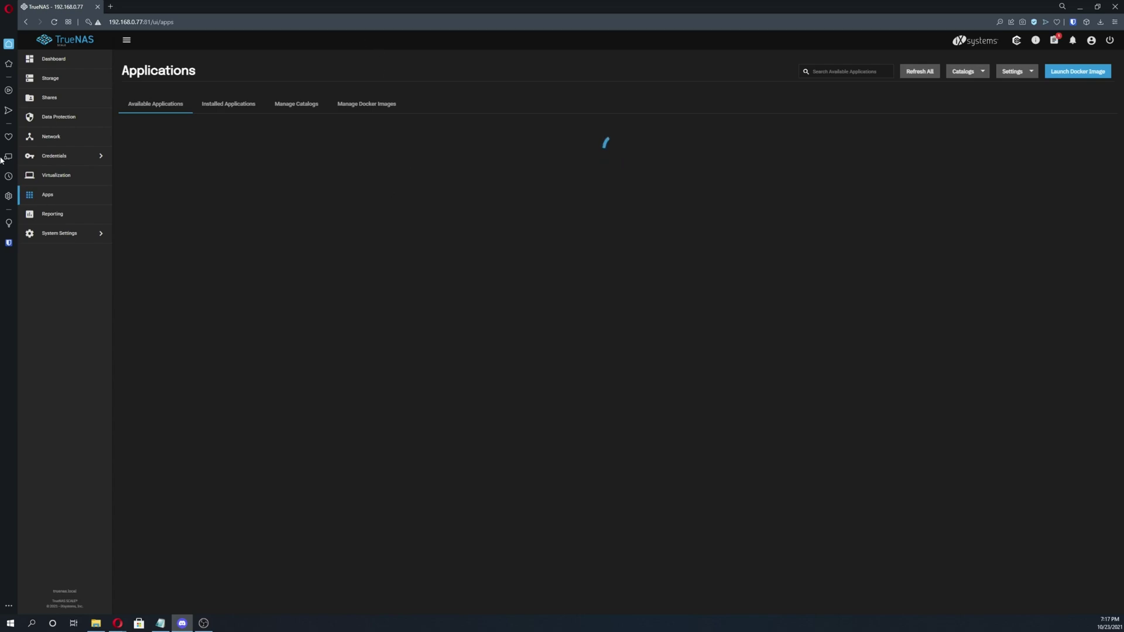
# Step: In Discord, send the message 'Jdownloader' to the TrueCharts #support channel
pyautogui.click(182, 622)
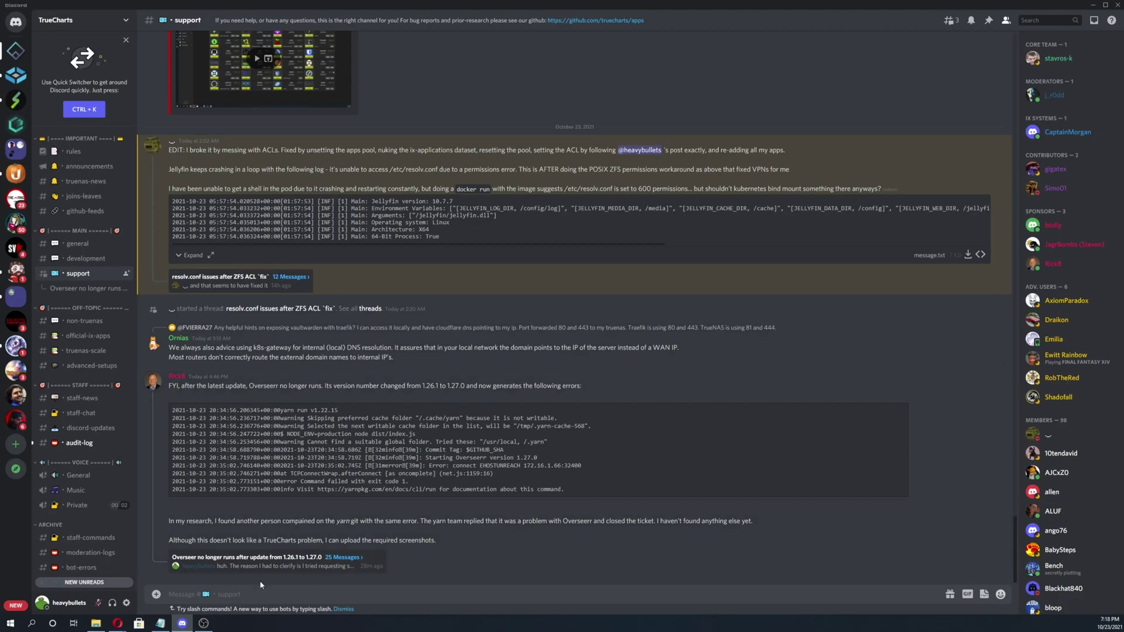
pyautogui.write('Jdownloaded')
pyautogui.press('BackSpace')
pyautogui.write('r')
pyautogui.write('name erro')
pyautogui.press('BackSpace')
pyautogui.press('BackSpace')
pyautogui.press('BackSpace')
pyautogui.press('BackSpace')
pyautogui.press('BackSpace')
pyautogui.press('BackSpace')
pyautogui.press('BackSpace')
pyautogui.press('BackSpace')
pyautogui.press('BackSpace')
pyautogui.write('doesnt wo')
pyautogui.press('BackSpace')
pyautogui.press('BackSpace')
pyautogui.press('BackSpace')
pyautogui.press('BackSpace')
pyautogui.press('BackSpace')
pyautogui.press('BackSpace')
pyautogui.press('BackSpace')
pyautogui.press('BackSpace')
pyautogui.press('BackSpace')
pyautogui.press('Return')
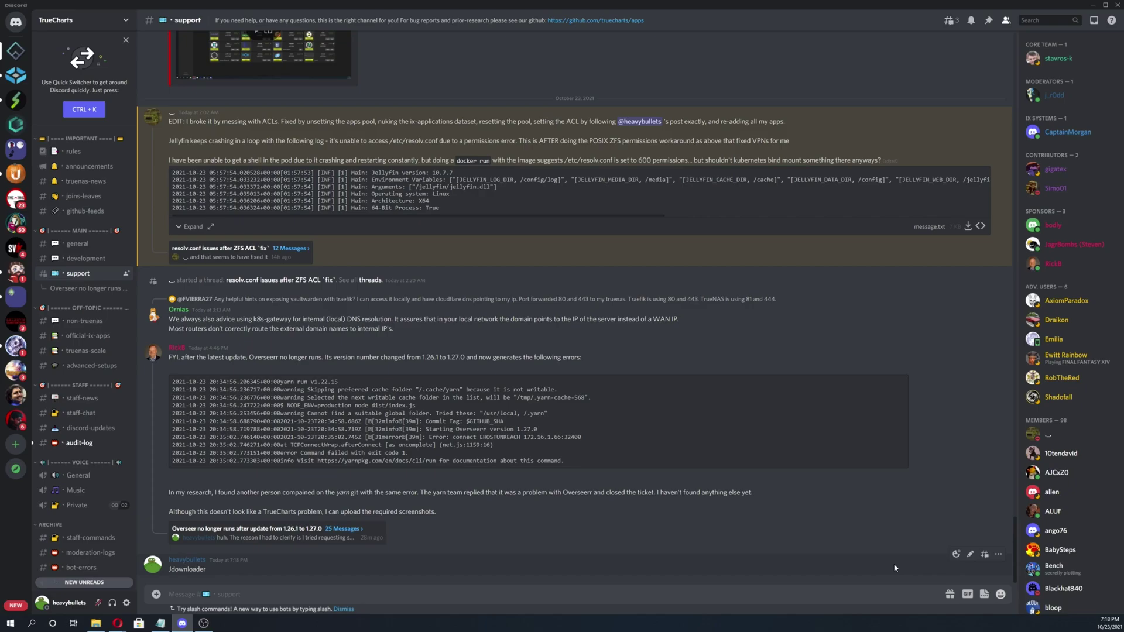
# Step: Create a thread titled 'Jdownloader wont launch' from the posted Jdownloader message
pyautogui.click(985, 556)
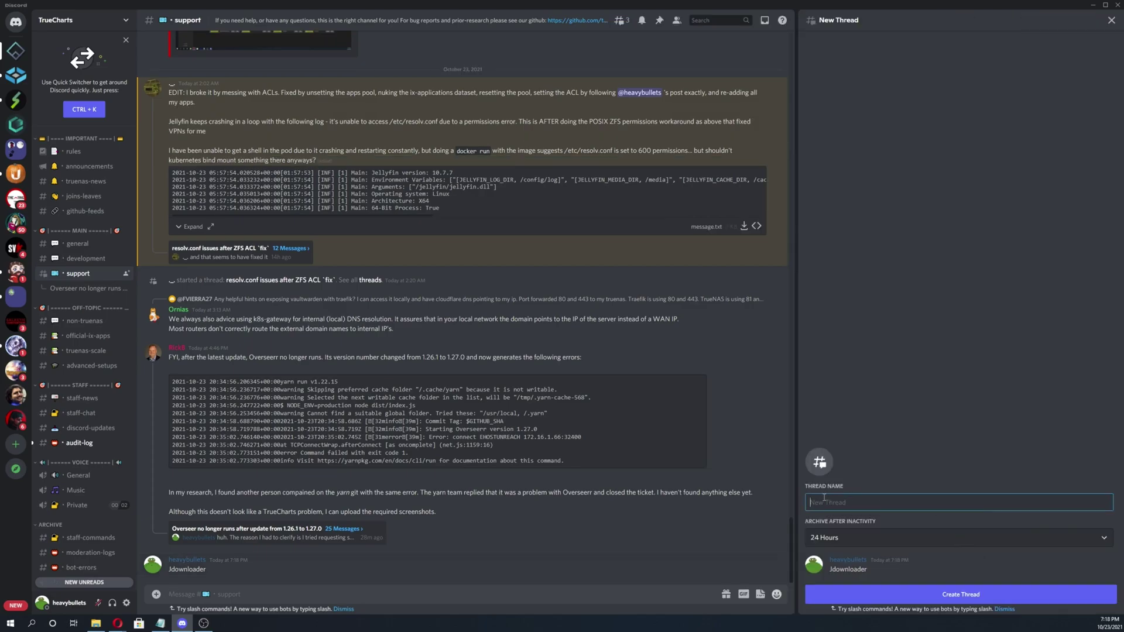
pyautogui.write('Jdownloader wont lo')
pyautogui.press('BackSpace')
pyautogui.press('BackSpace')
pyautogui.press('BackSpace')
pyautogui.write('launch')
pyautogui.click(945, 595)
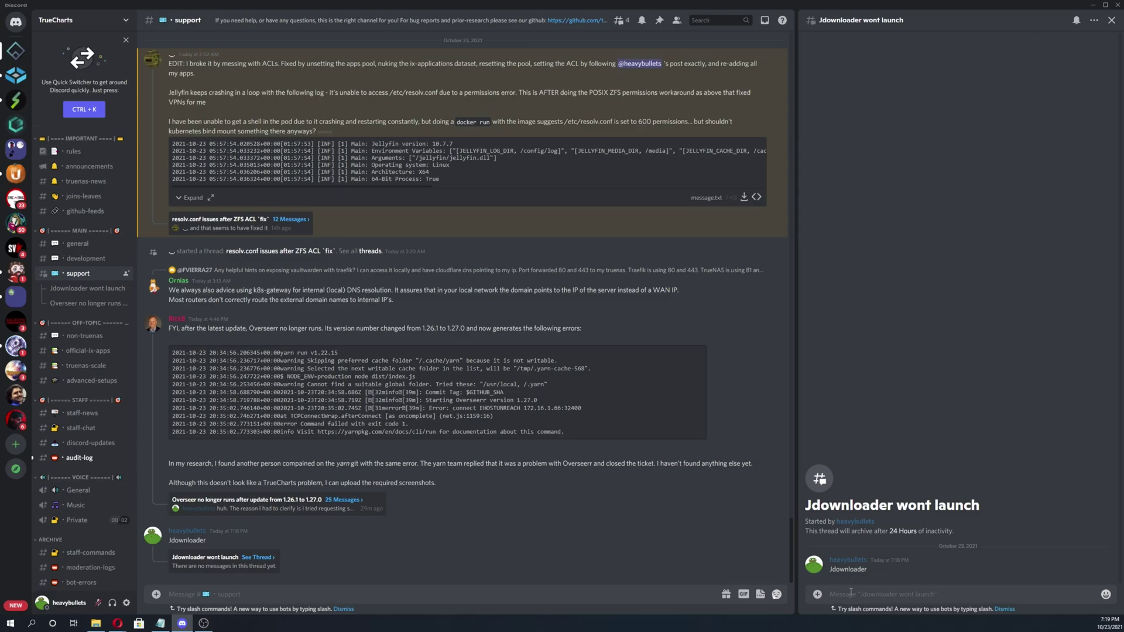
pyautogui.write('error file')
pyautogui.press('BackSpace')
pyautogui.press('BackSpace')
pyautogui.press('BackSpace')
pyautogui.press('BackSpace')
pyautogui.press('BackSpace')
pyautogui.press('BackSpace')
pyautogui.press('BackSpace')
pyautogui.press('BackSpace')
pyautogui.press('BackSpace')
pyautogui.press('BackSpace')
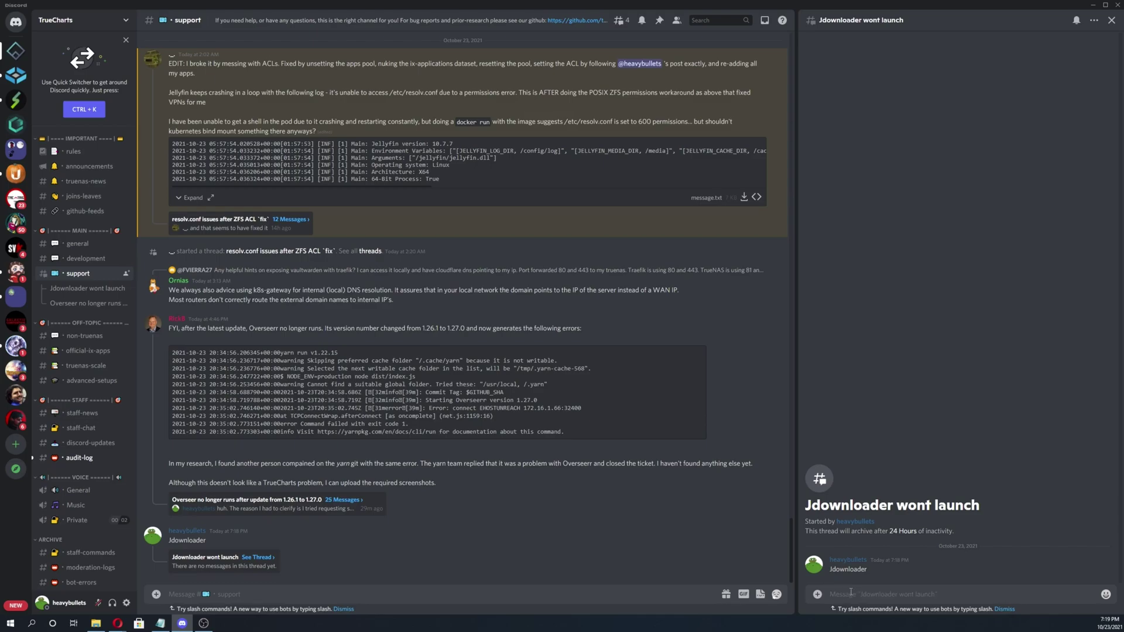